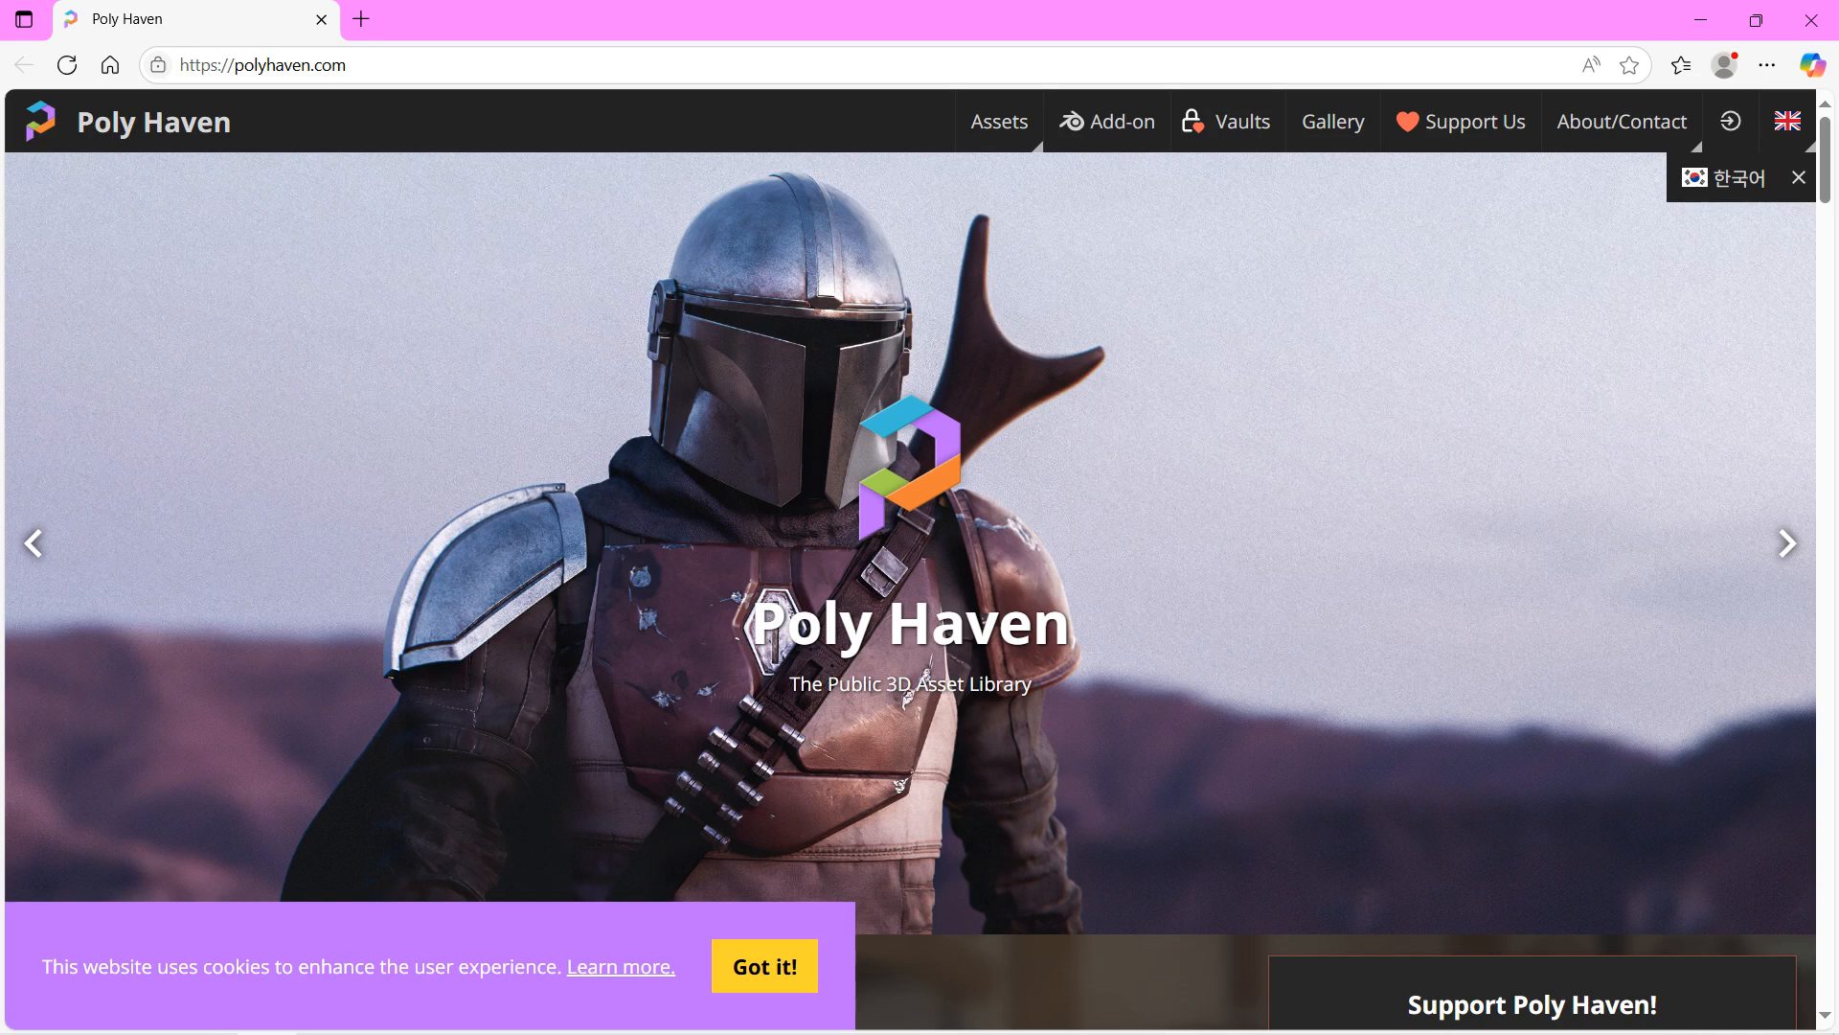
Step: Search the Poly Haven models for "ship" and open the Dutch Ship Medium asset
scroll(910, 590, "down", 8)
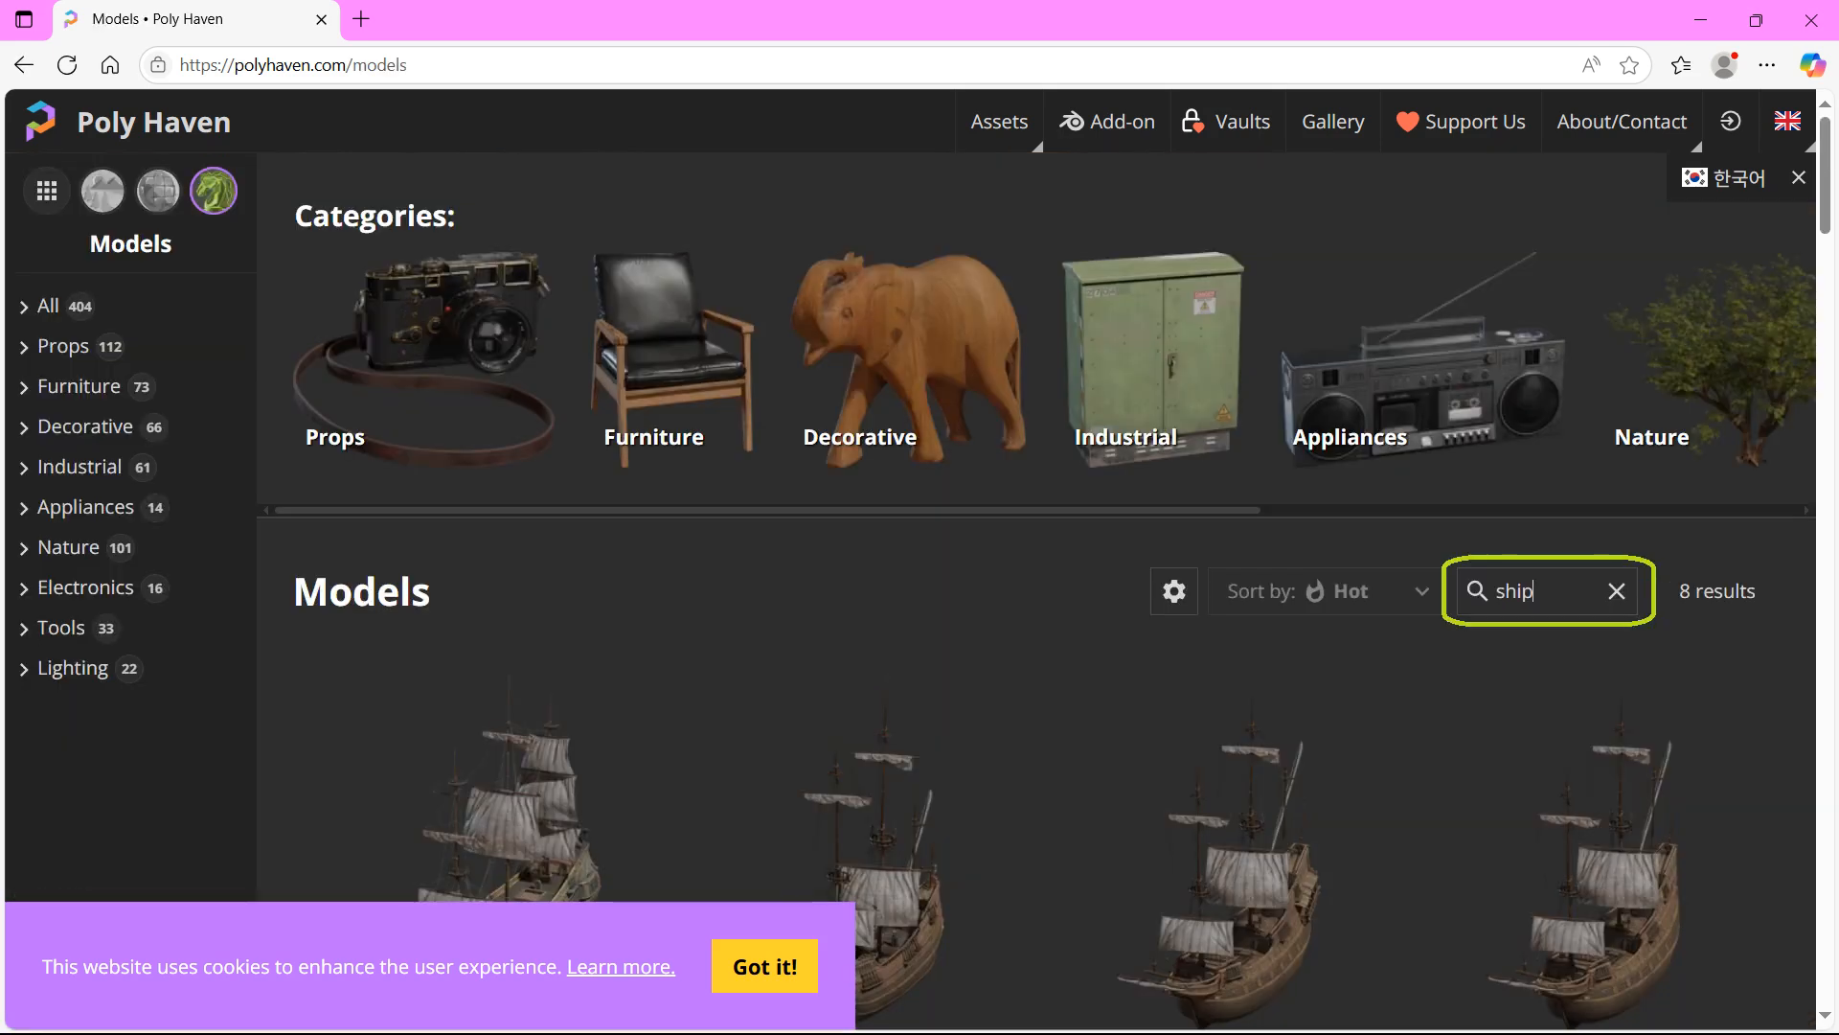
scroll(582, 653, "down", 4)
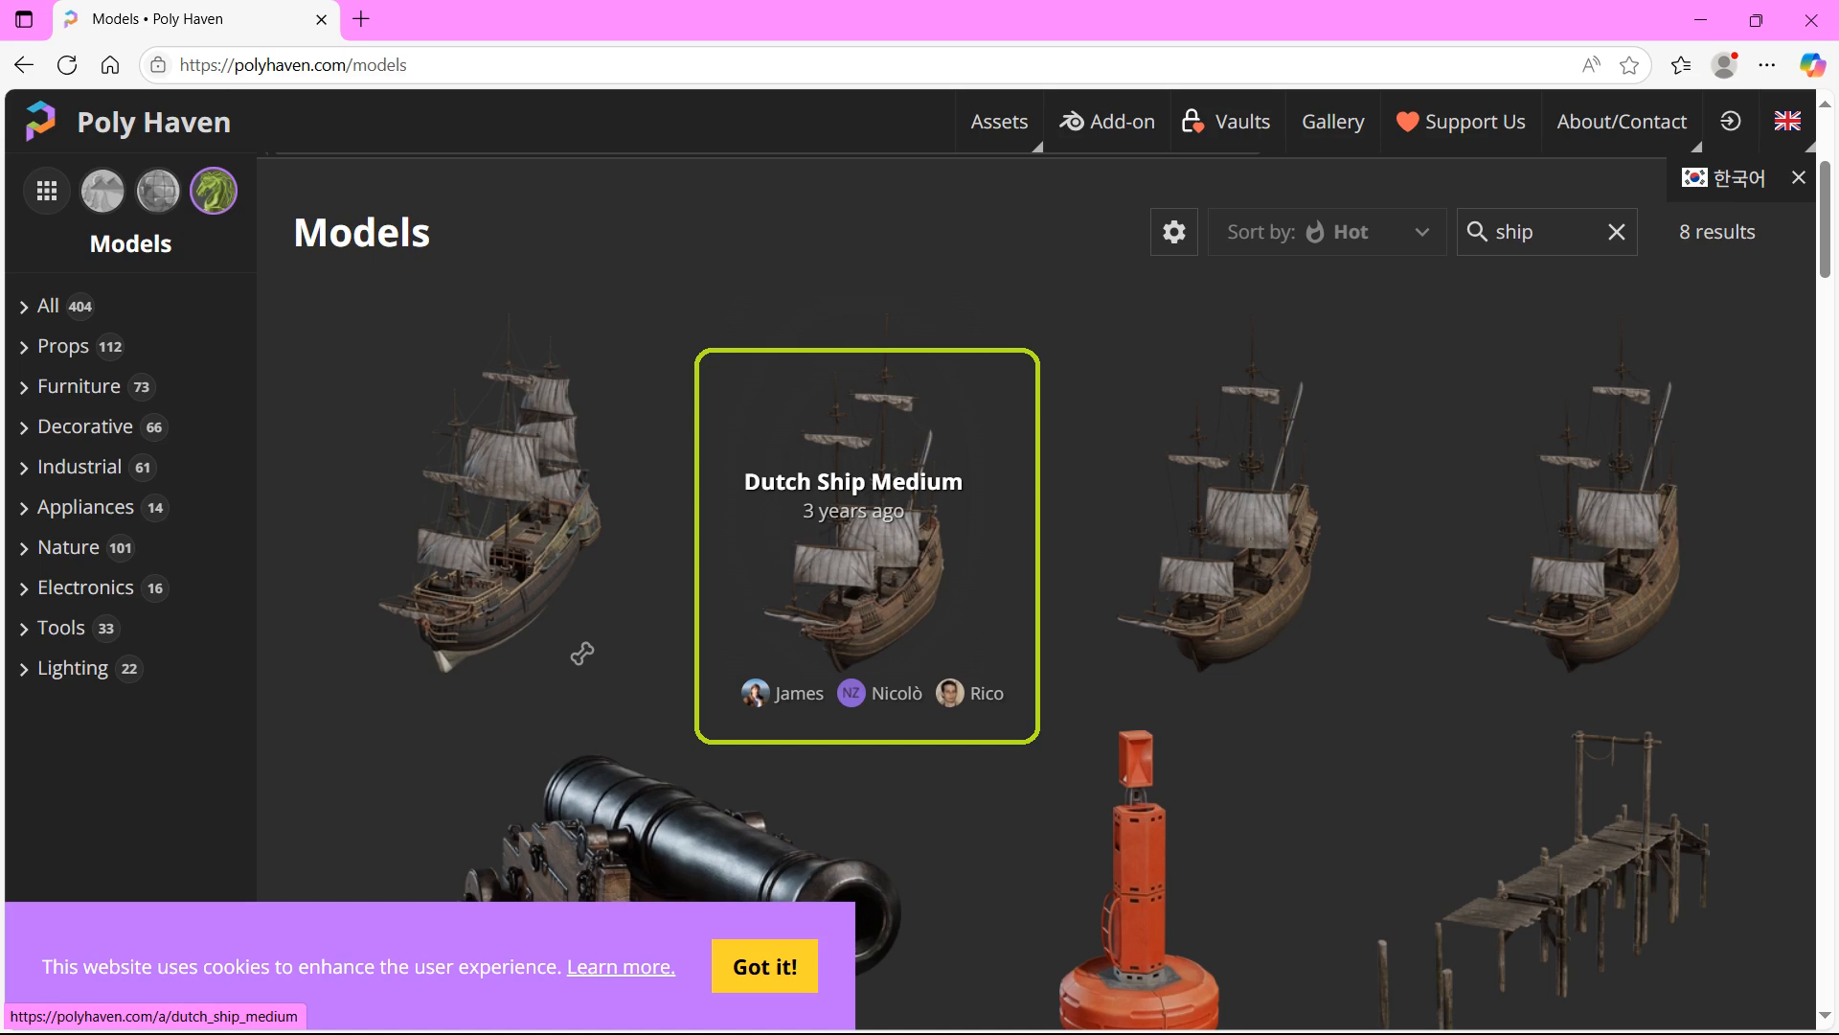
left_click(867, 546)
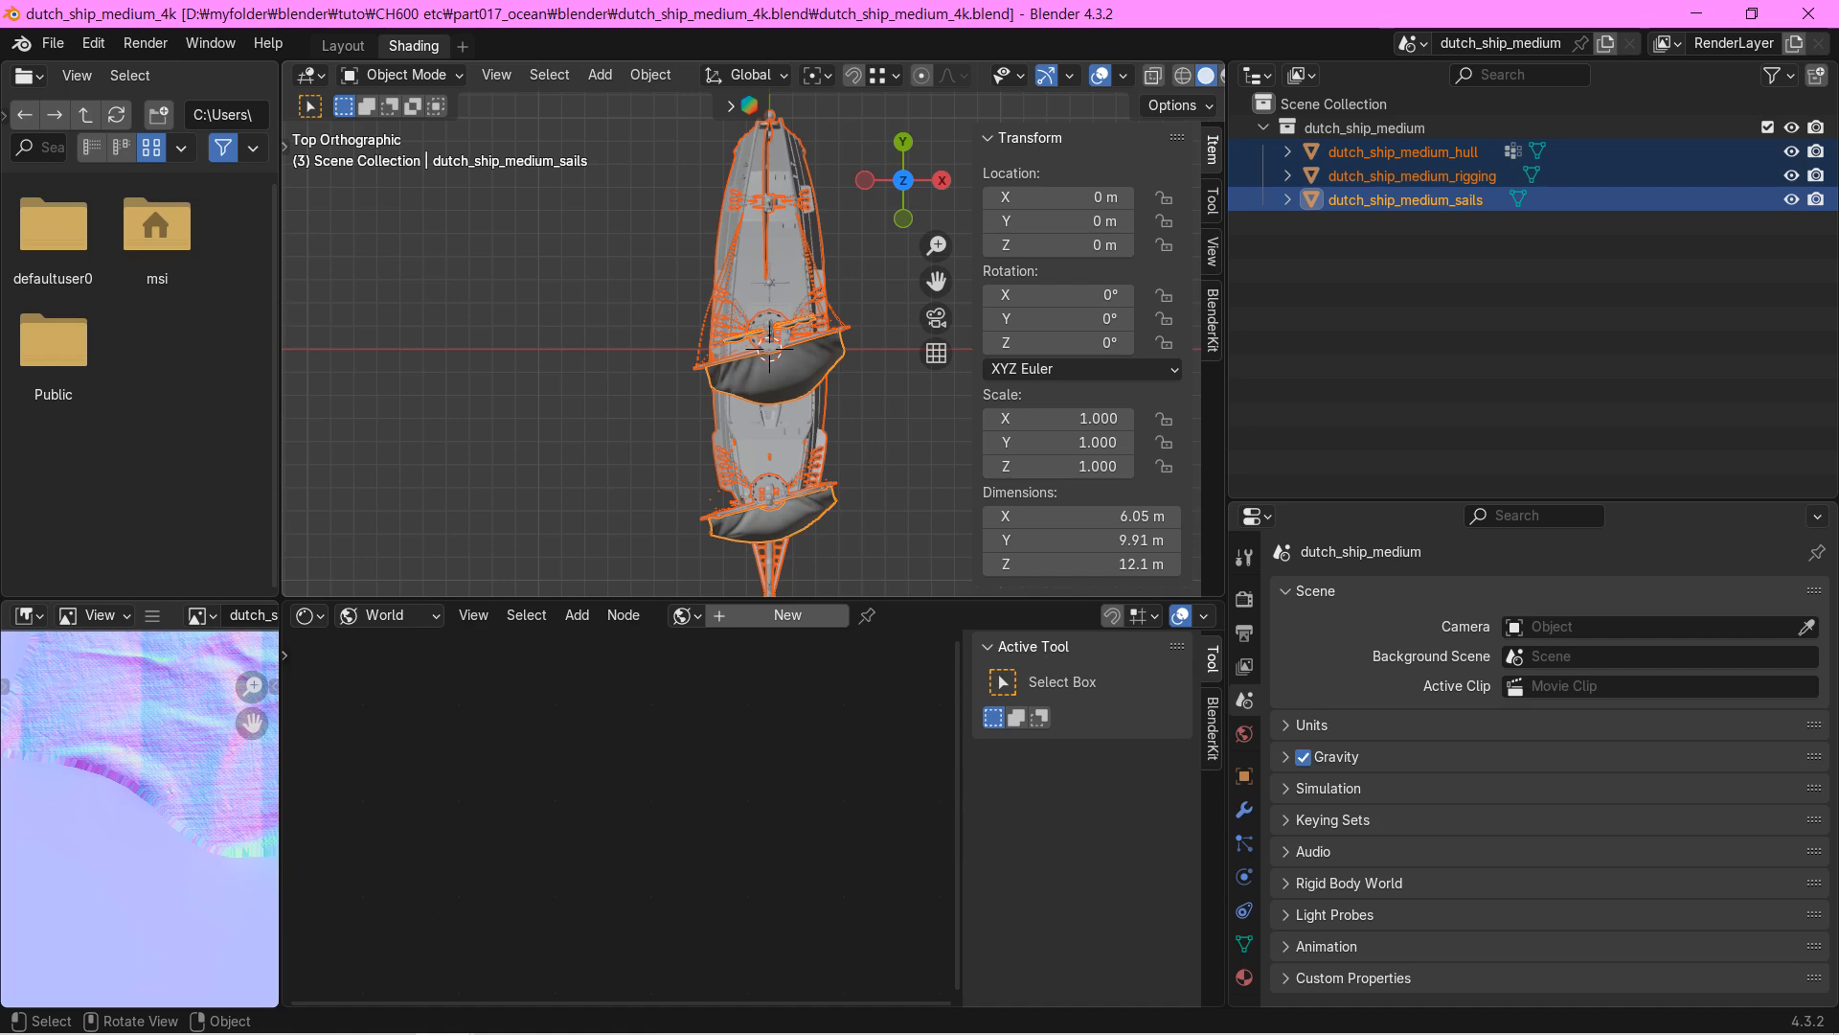
Step: Copy the hull, rigging and sails of the downloaded ship from its Blender file into the new scene
key("a")
key("ctrl+c")
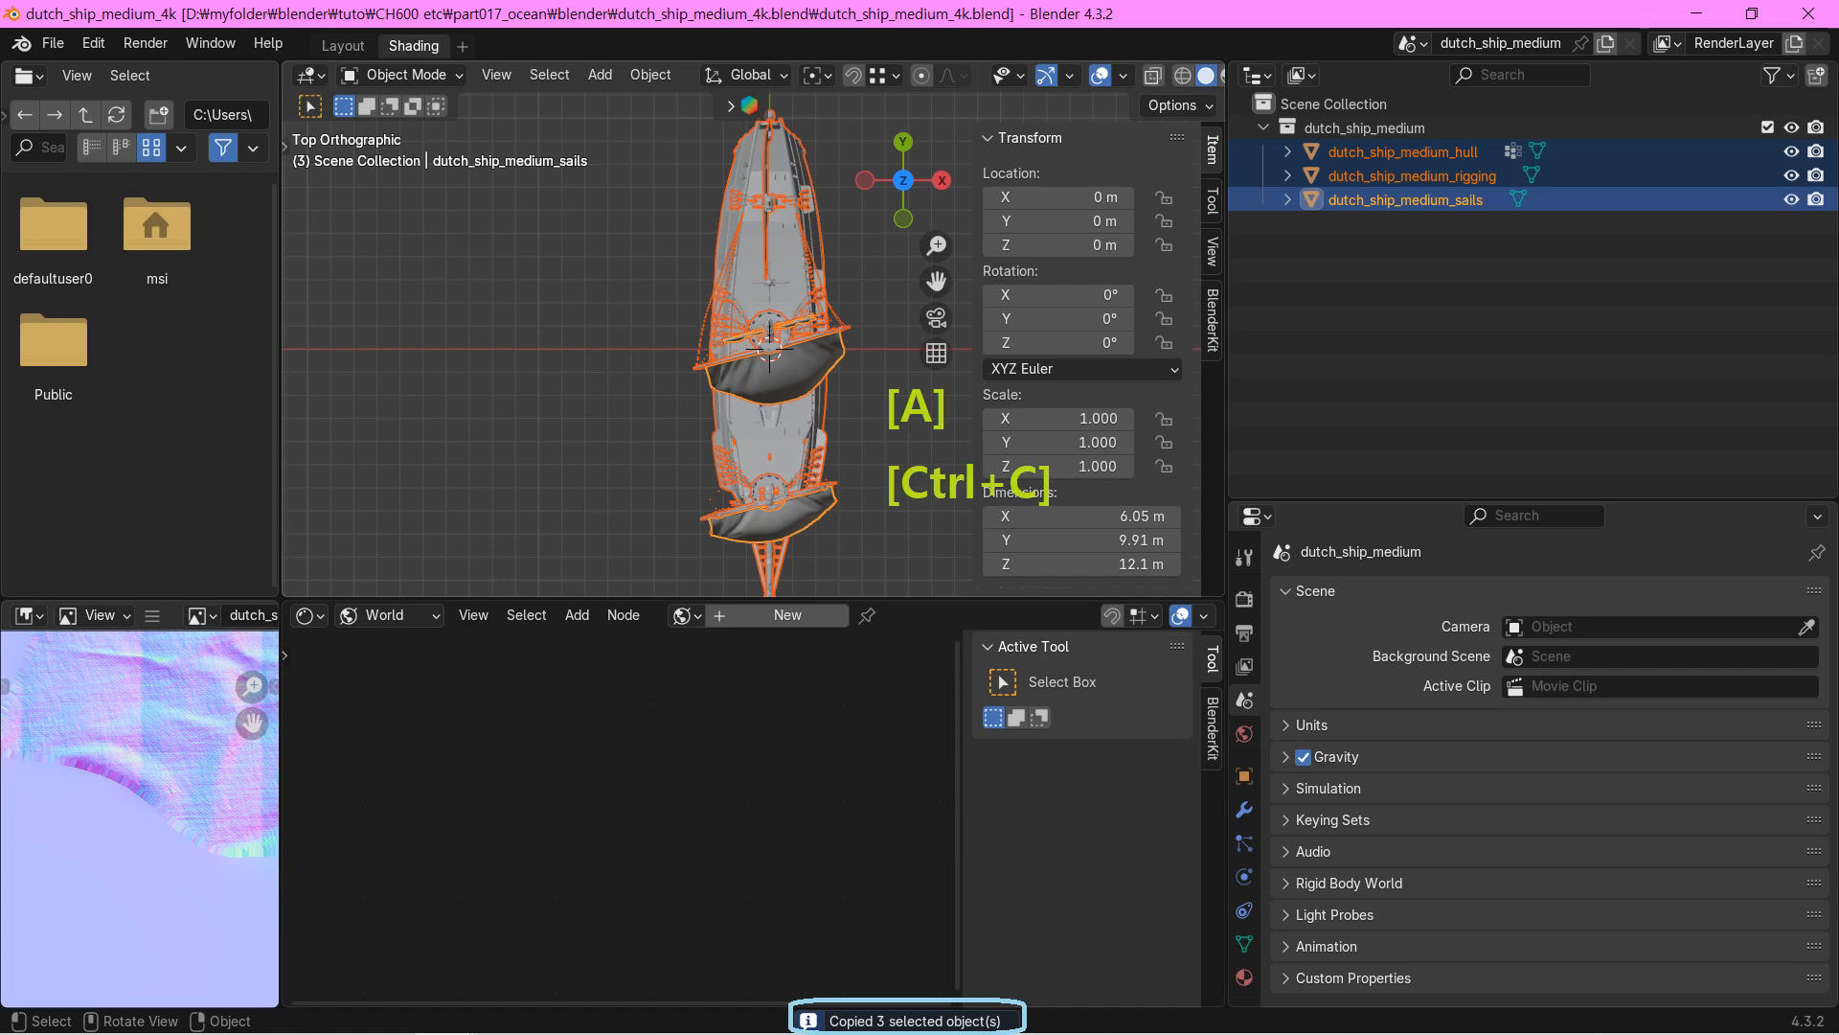
key("ctrl+v")
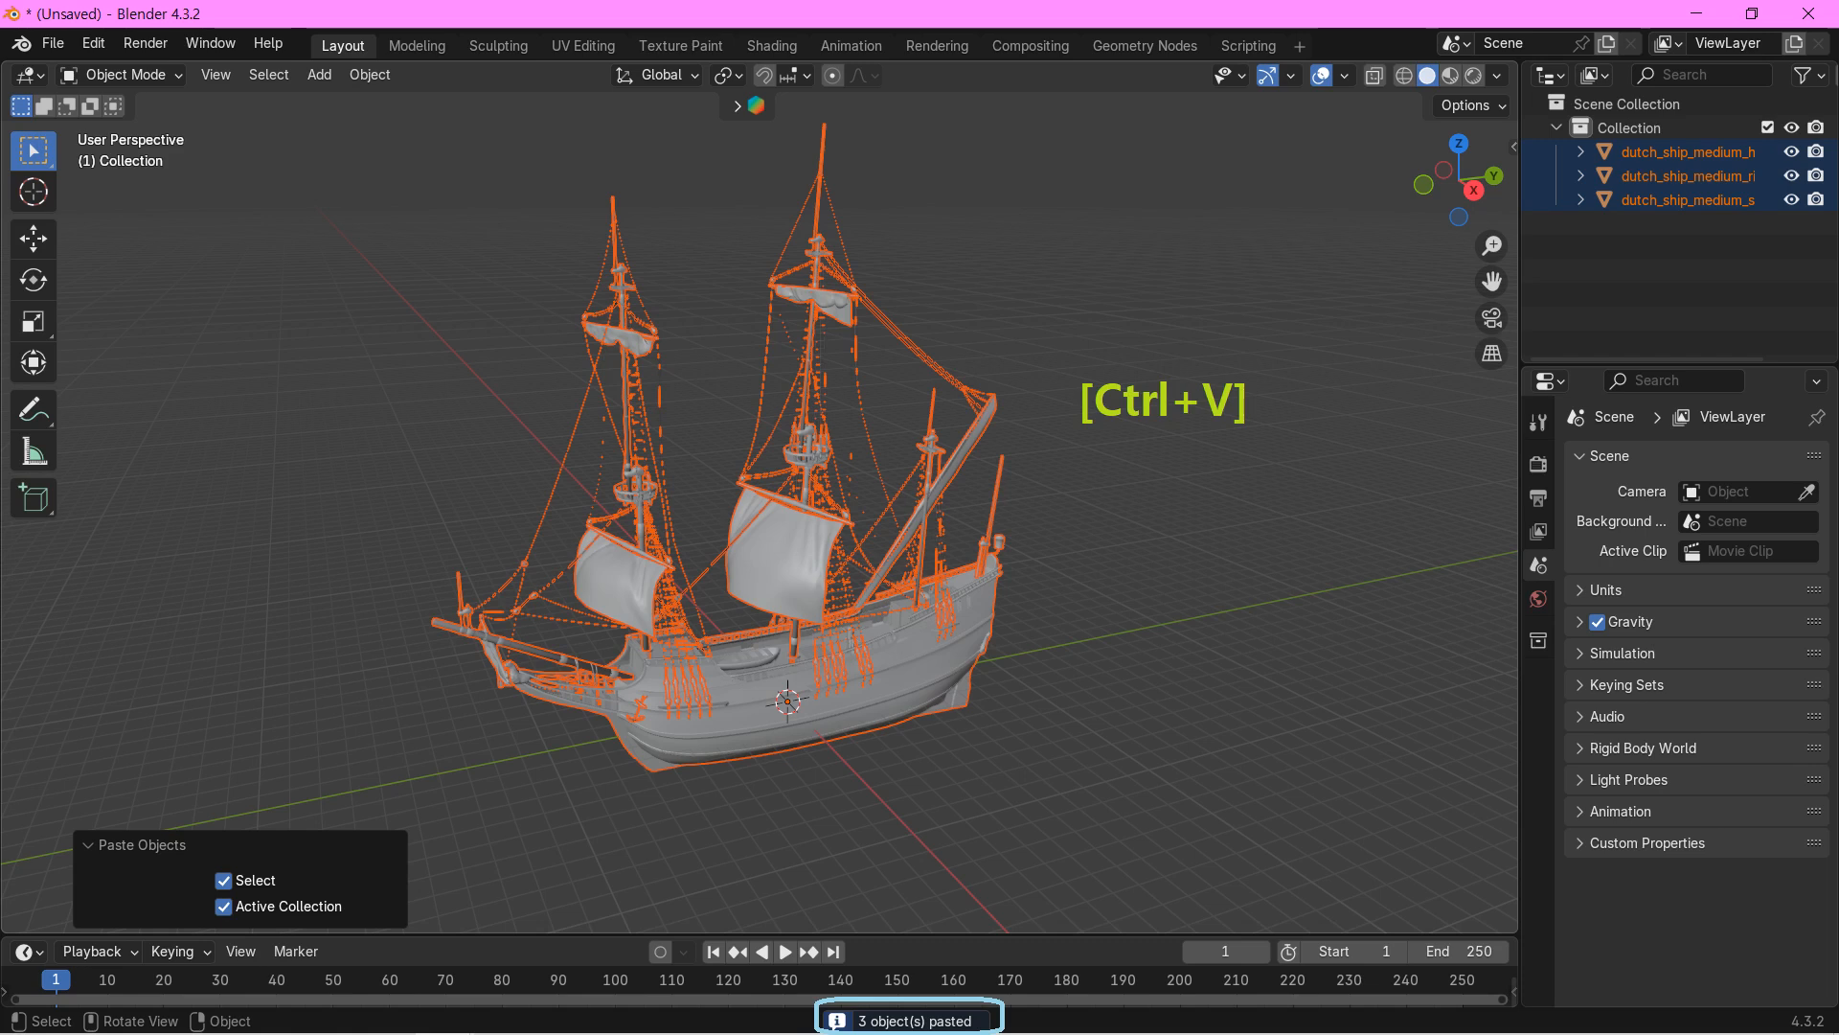
Step: Join all the ship parts into one object, with the hull as the active object
key("a")
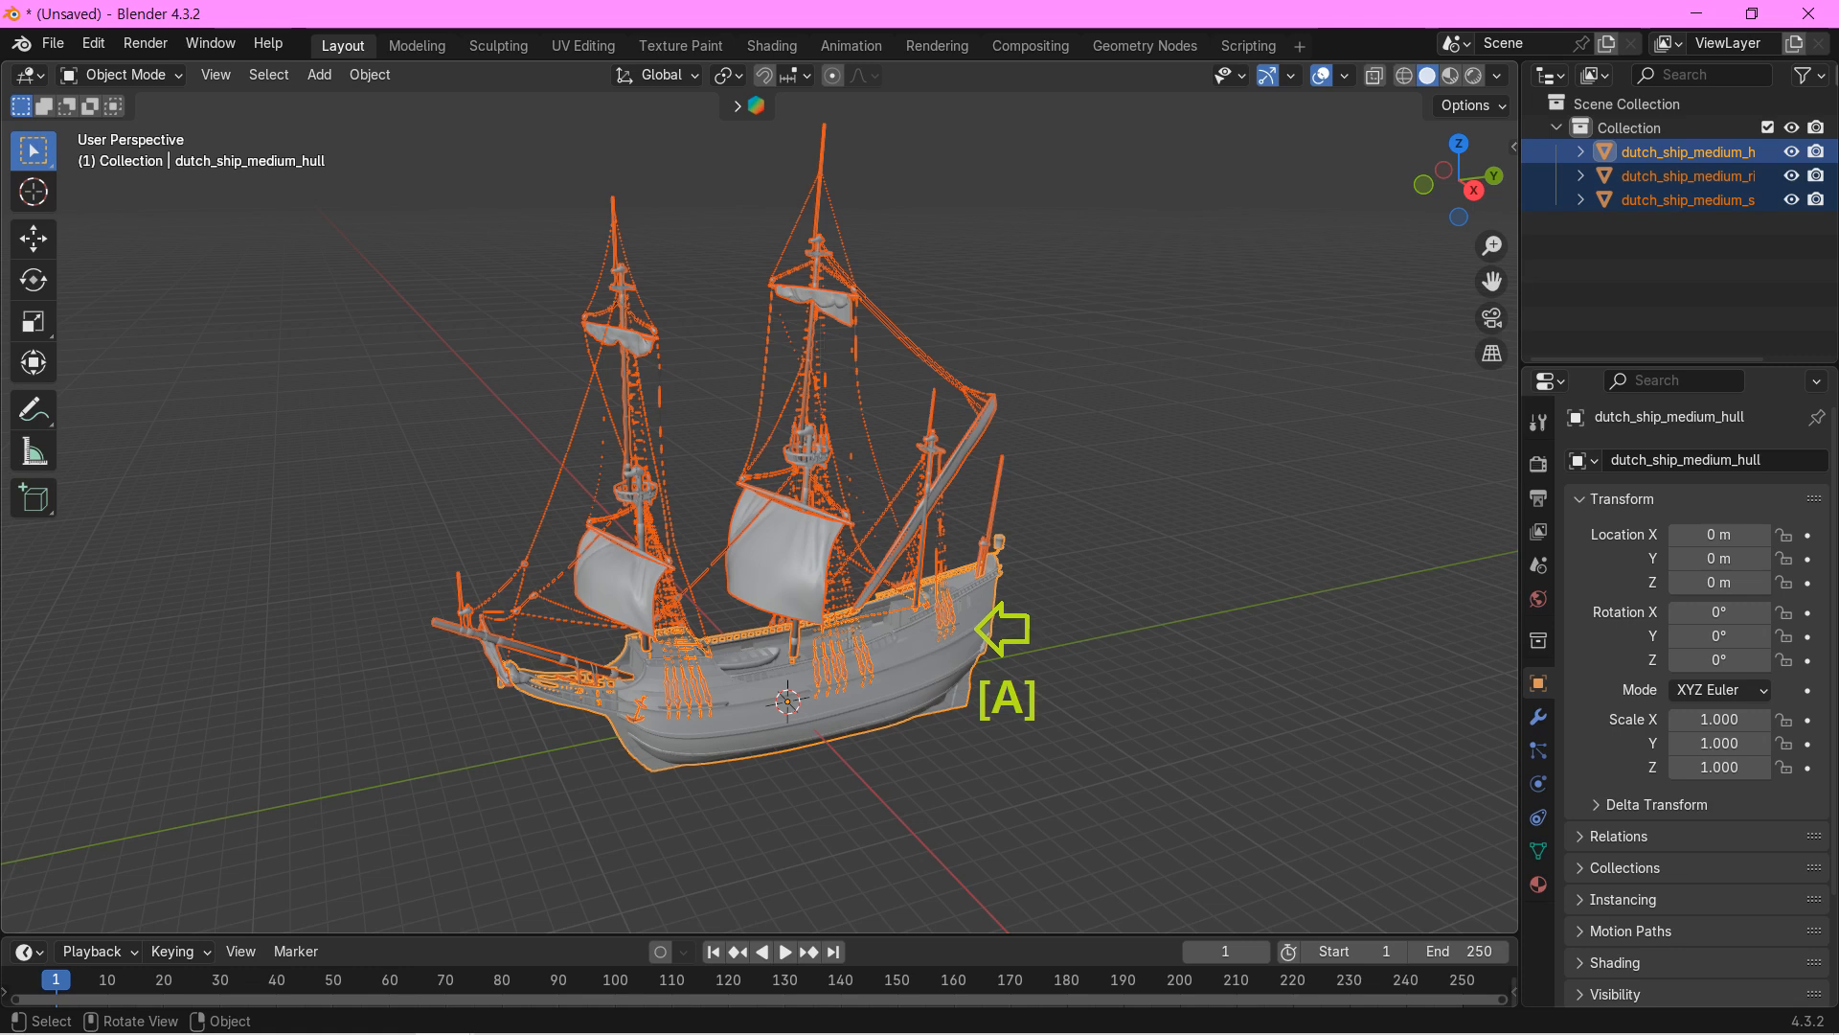
key("ctrl+j")
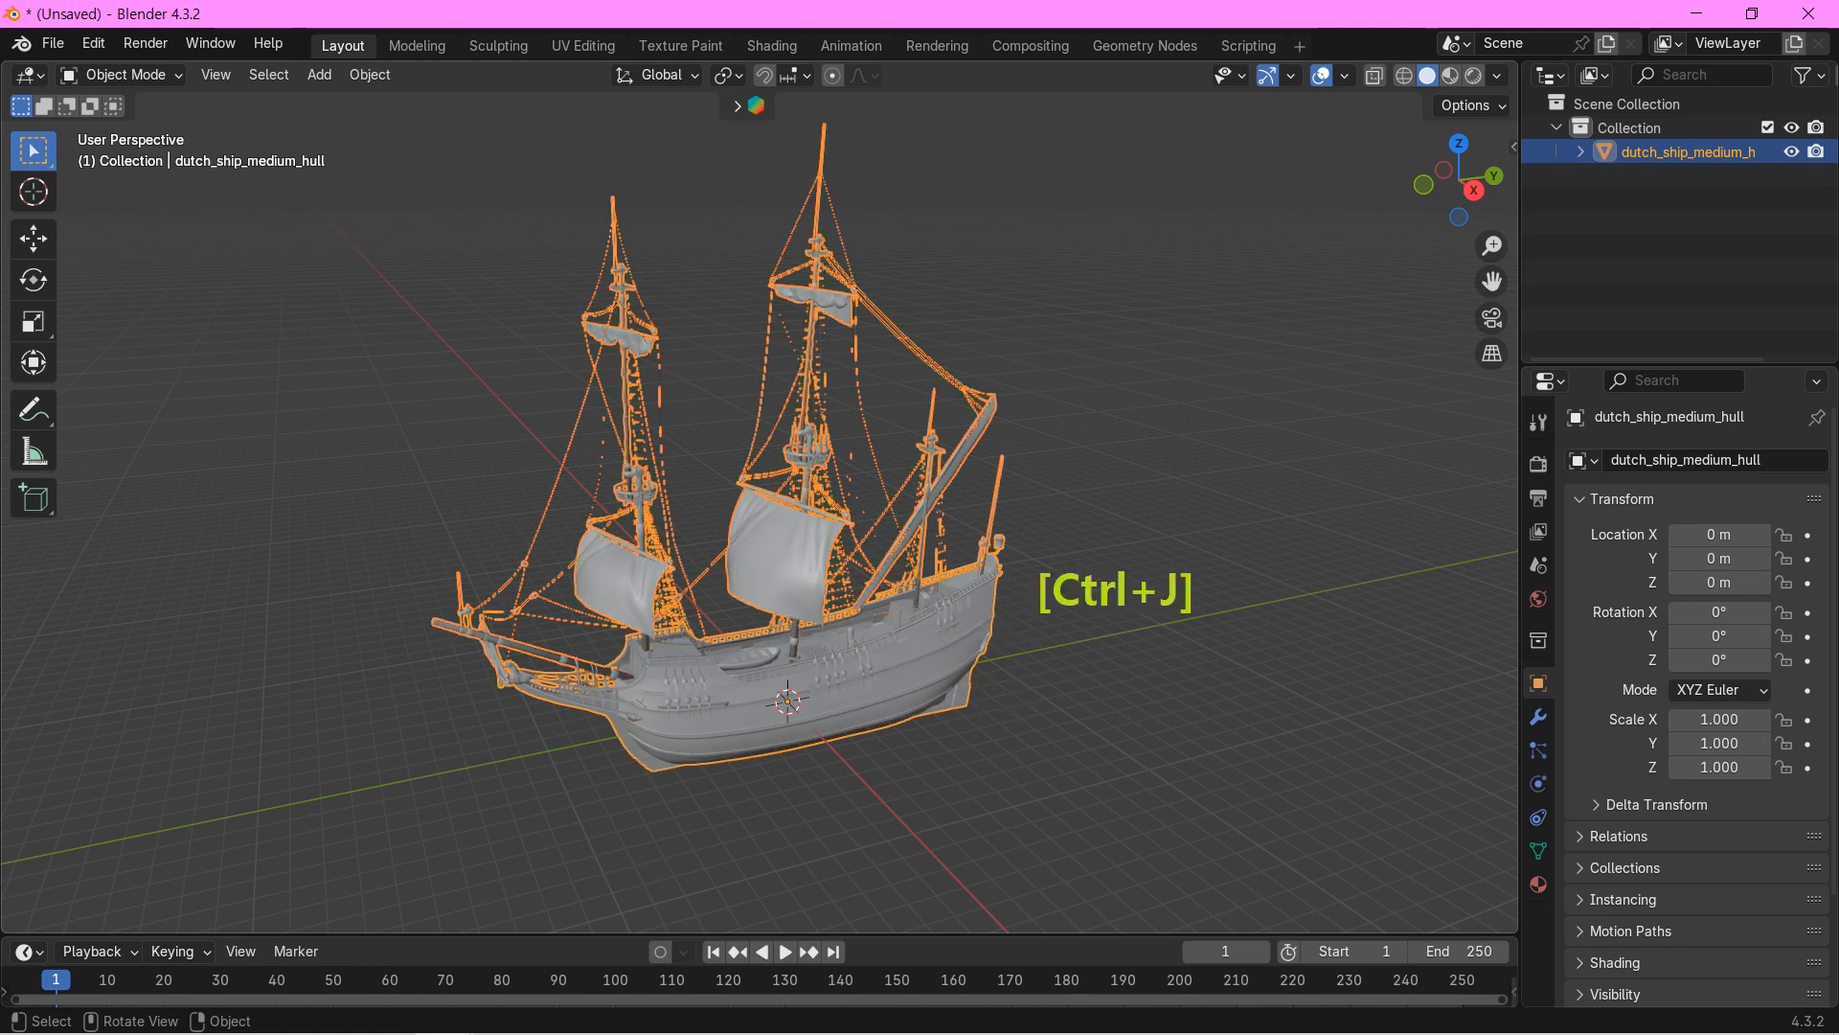
Step: Hide the joined ship and save the project incrementally as 123.blend
key("h")
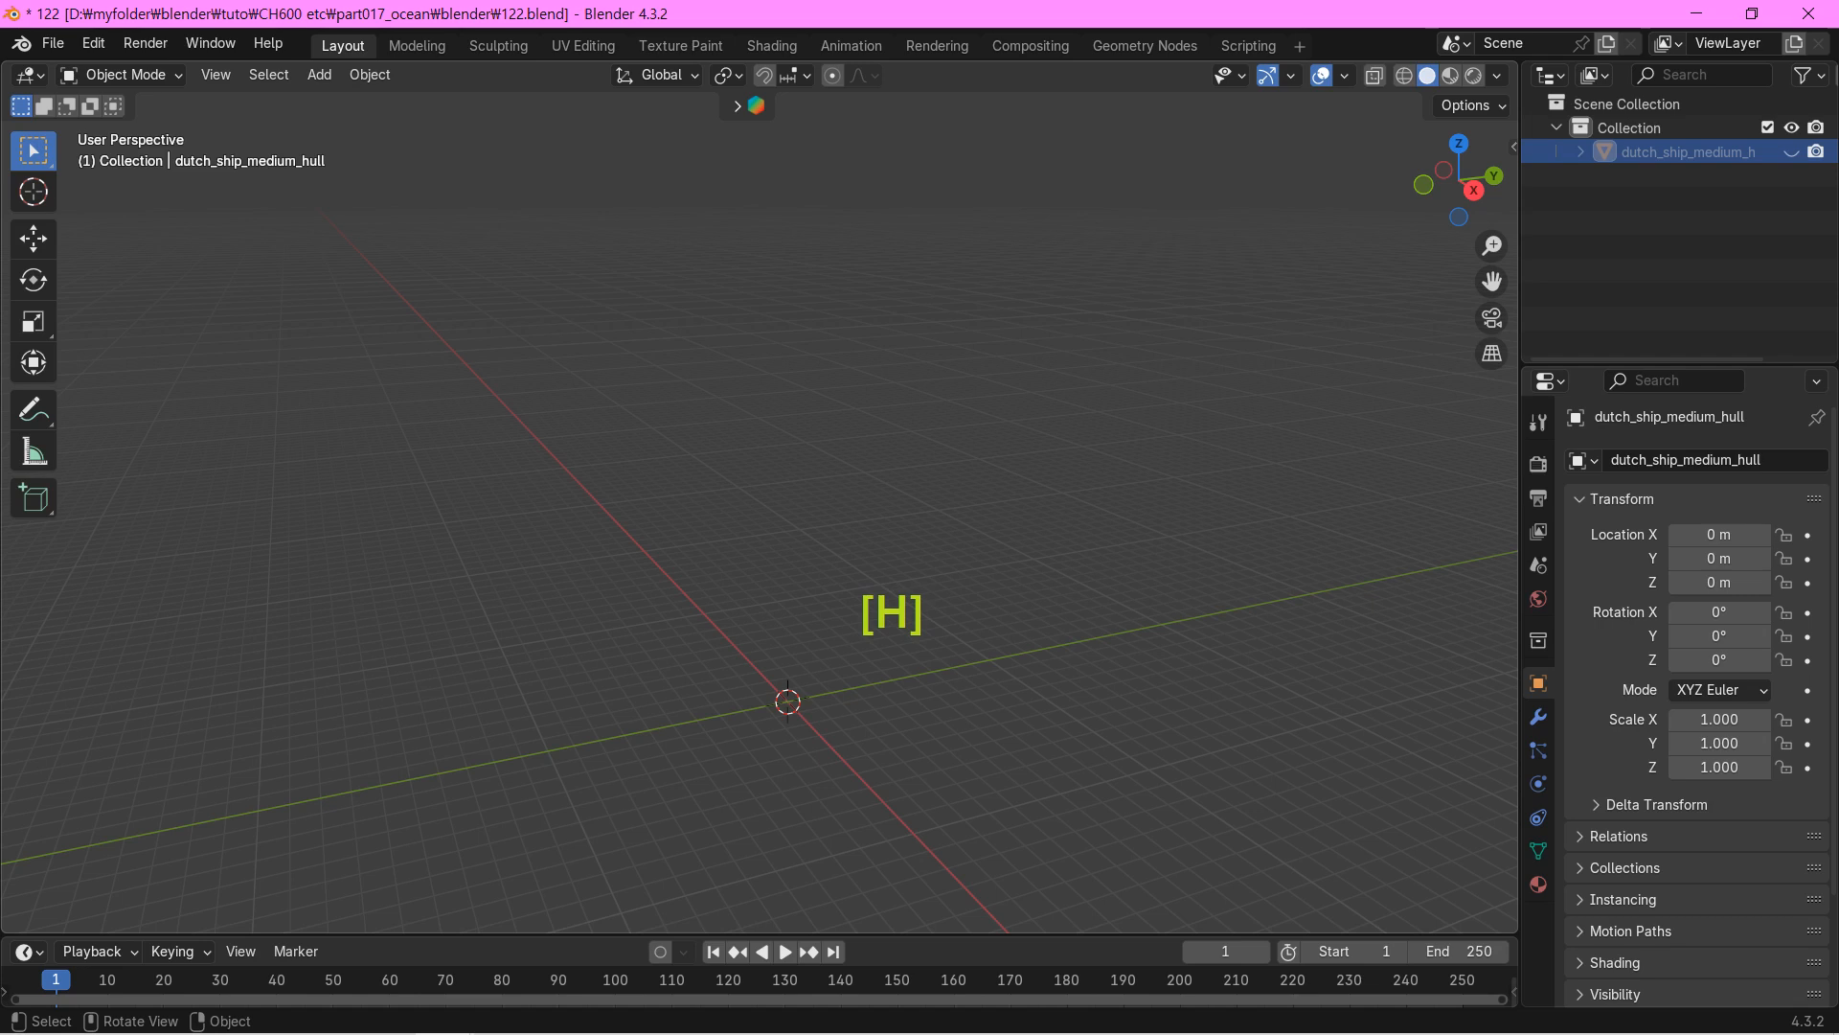
key("ctrl+alt+s")
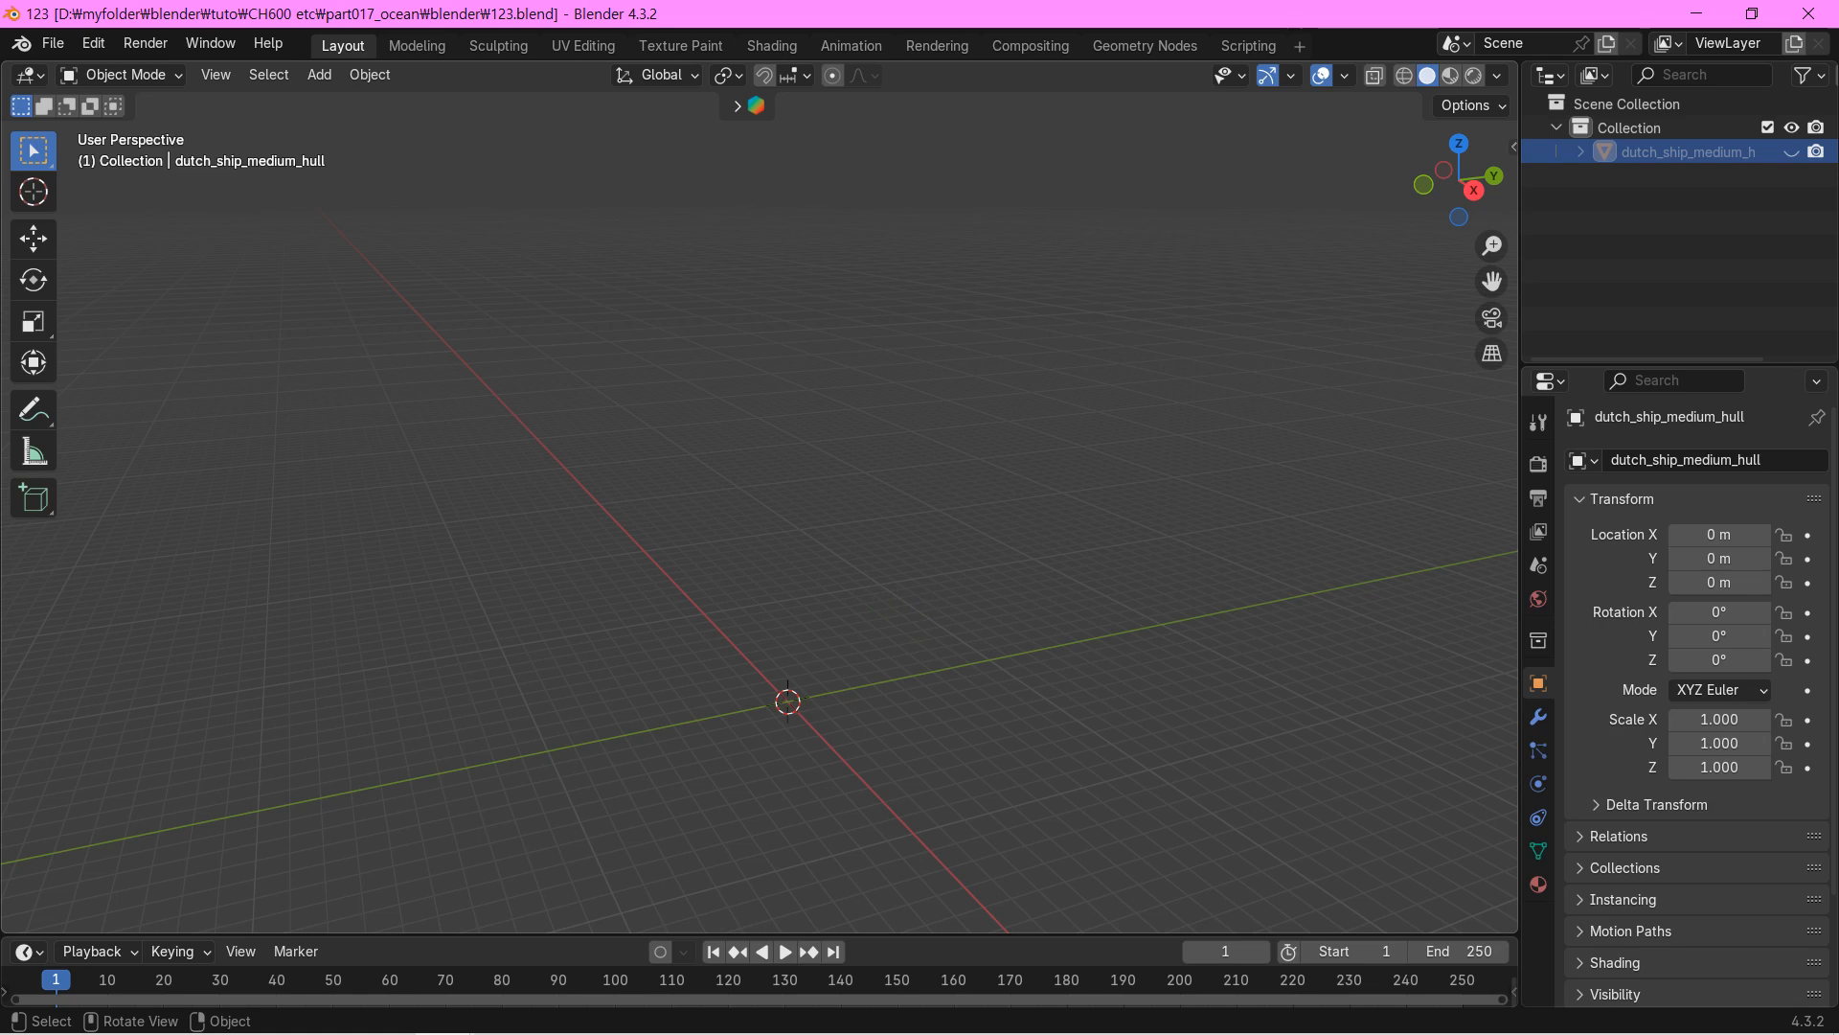
Step: Add a plane mesh at the scene origin as the base for the ocean
left_click(319, 75)
mouse_move(354, 102)
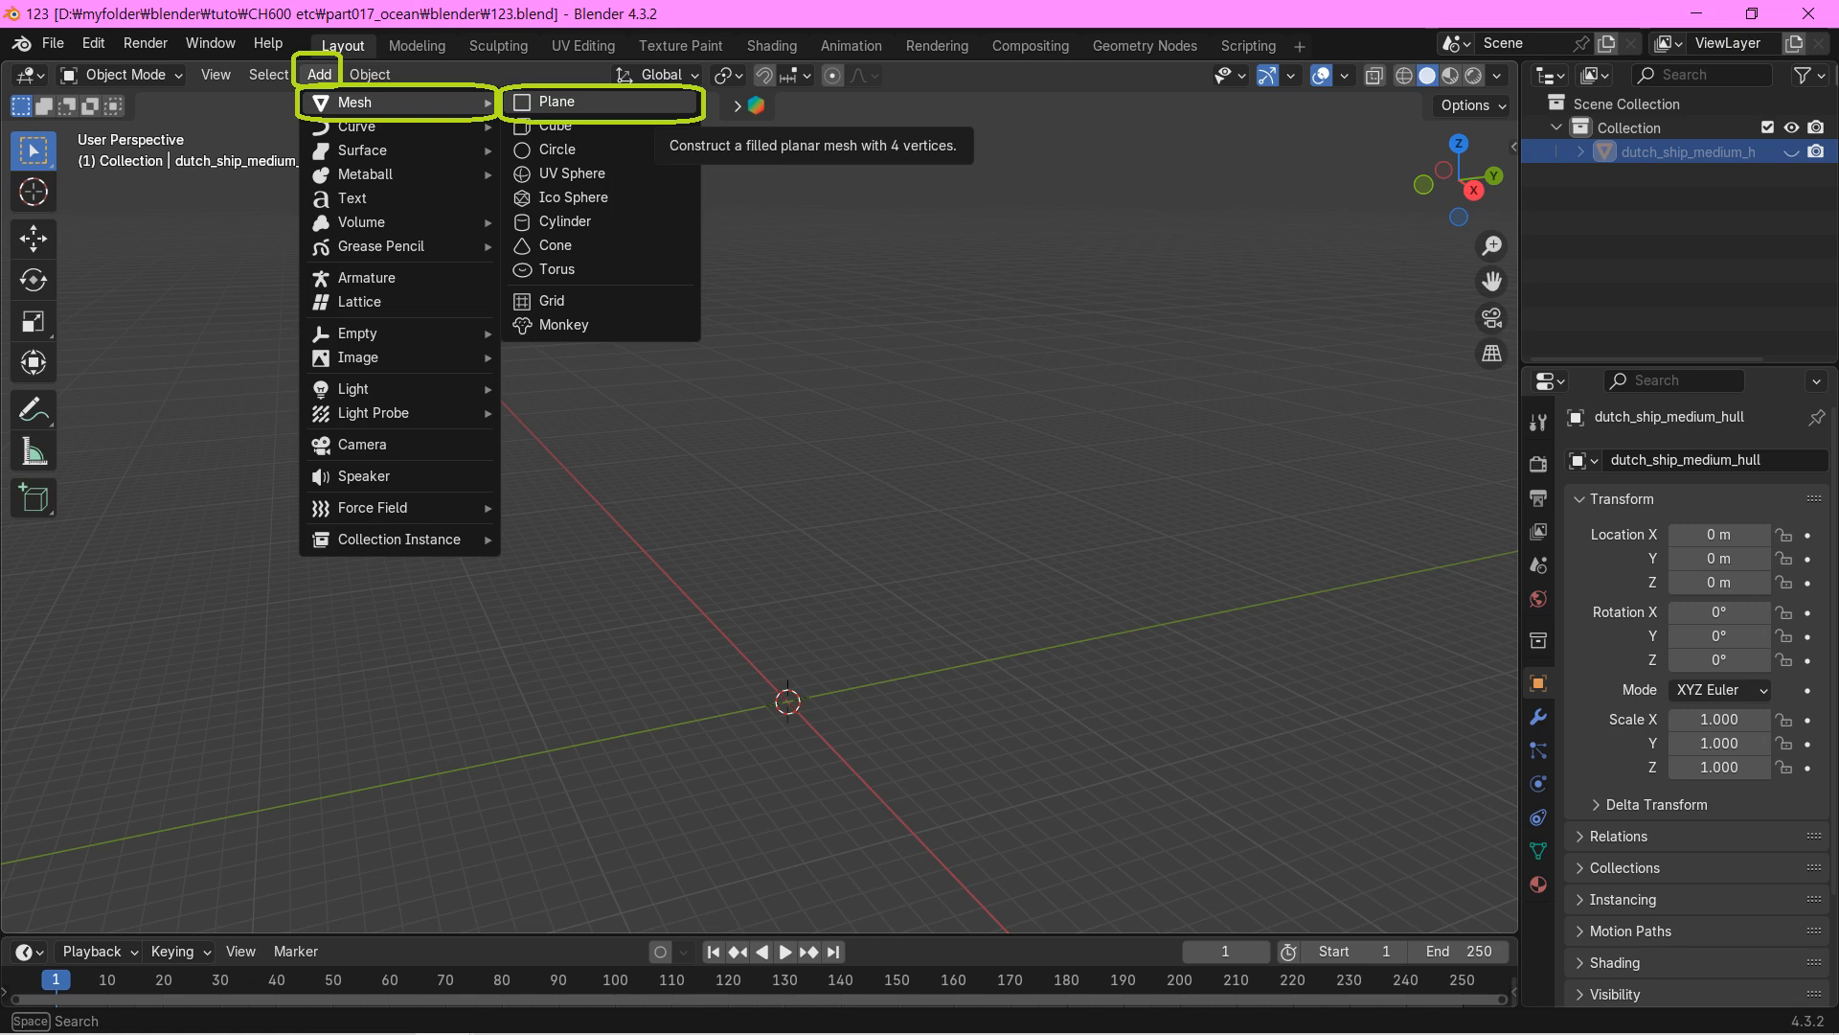
left_click(556, 102)
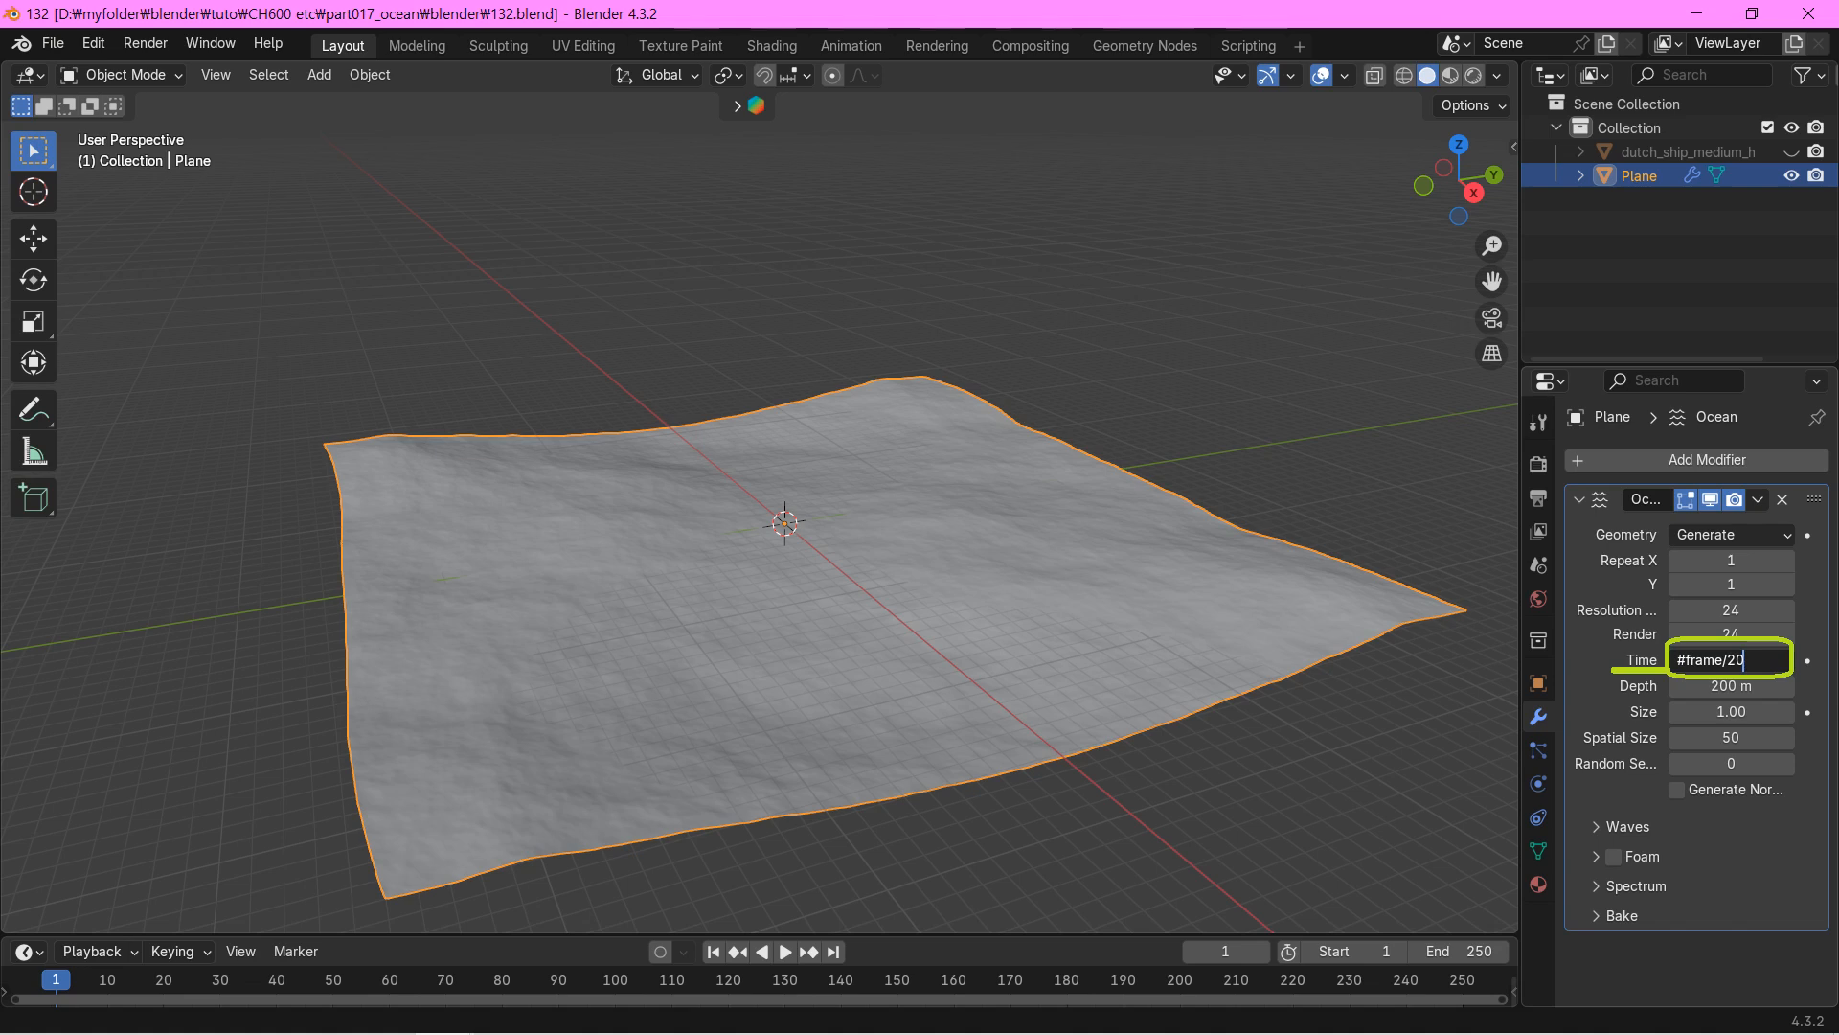
Step: Drive the Ocean modifier's Time with #frame/20 and play the animation to preview the moving waves
key("Return")
left_click(785, 952)
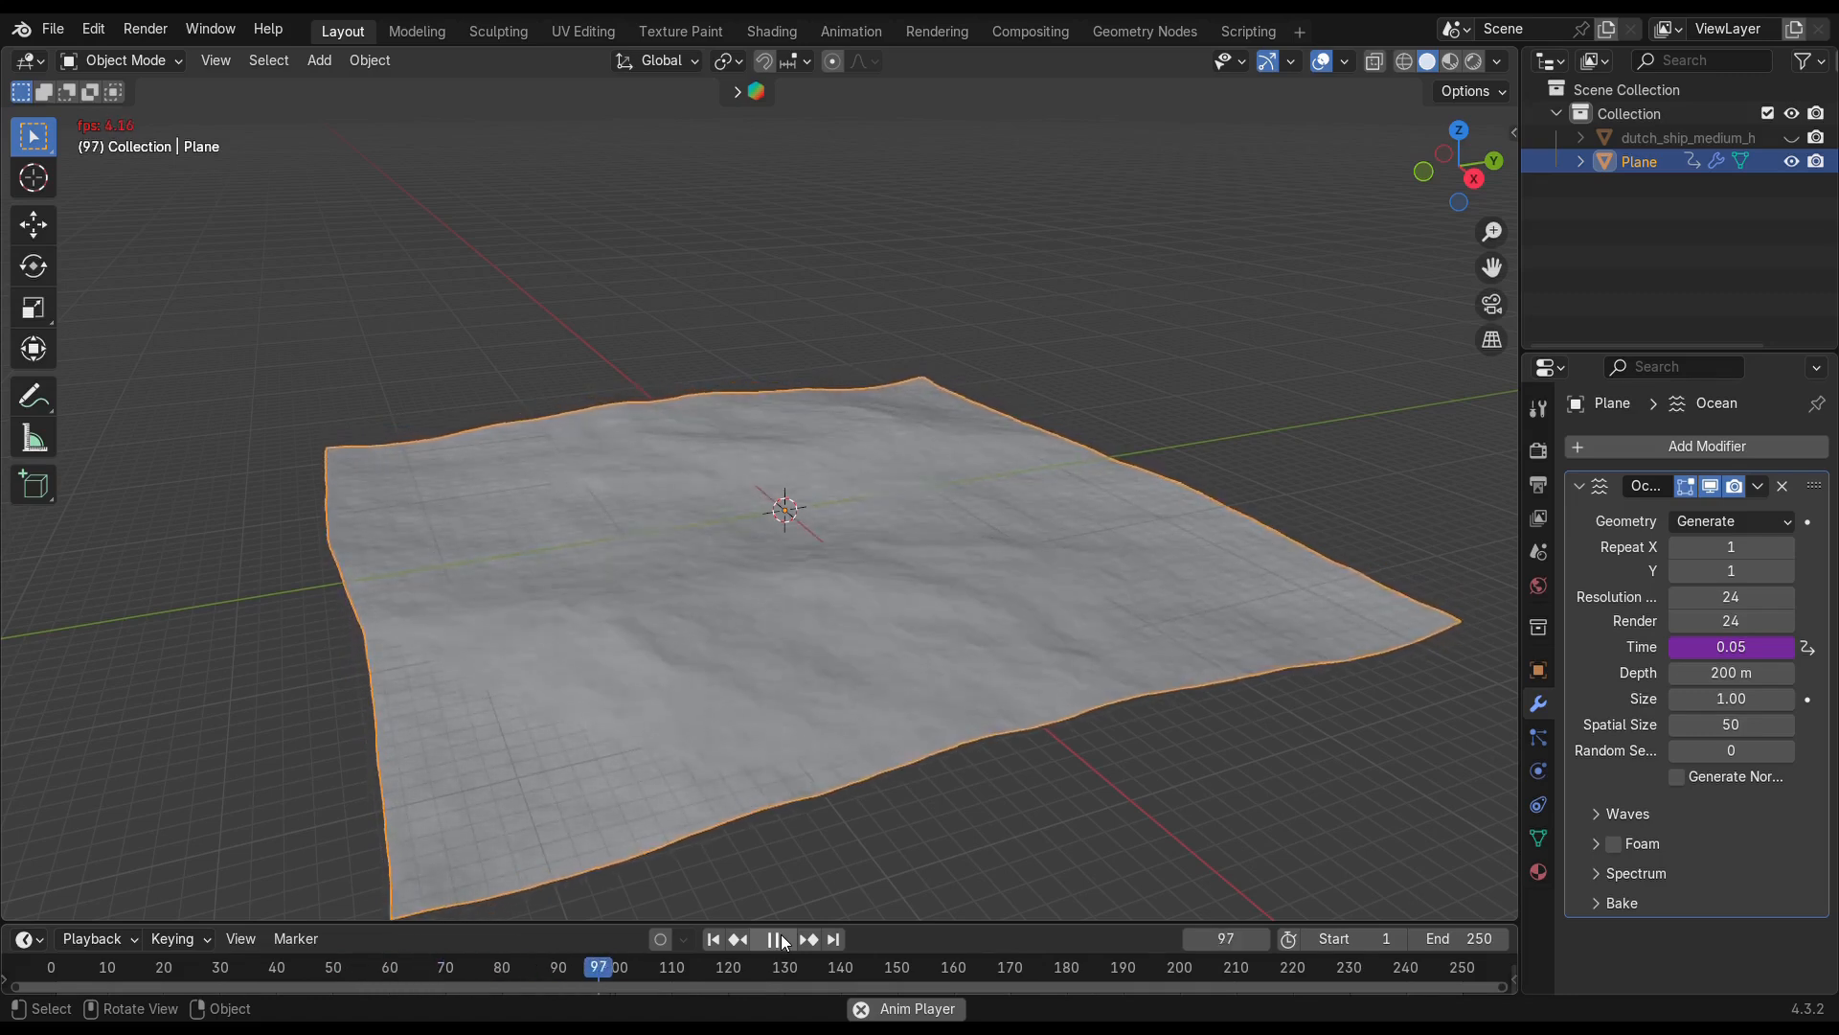
left_click(783, 942)
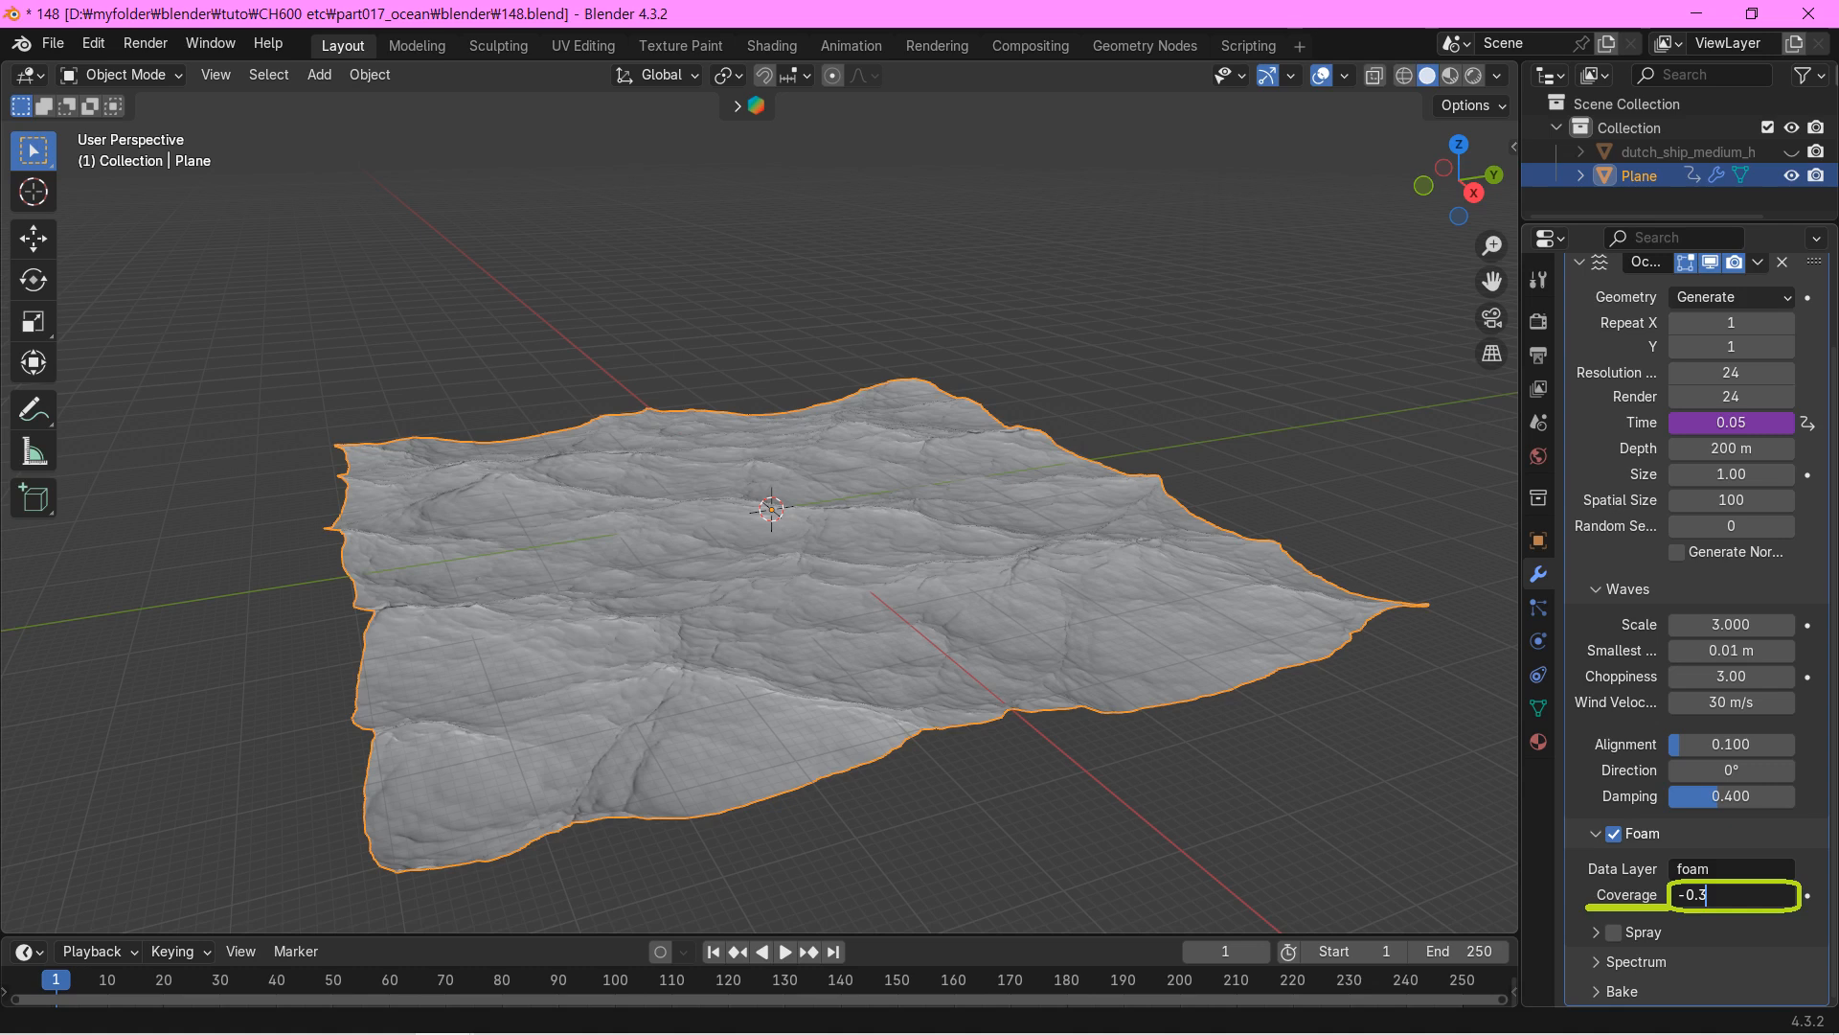
Step: Set the foam Coverage of the Ocean modifier to -0.3
key("Return")
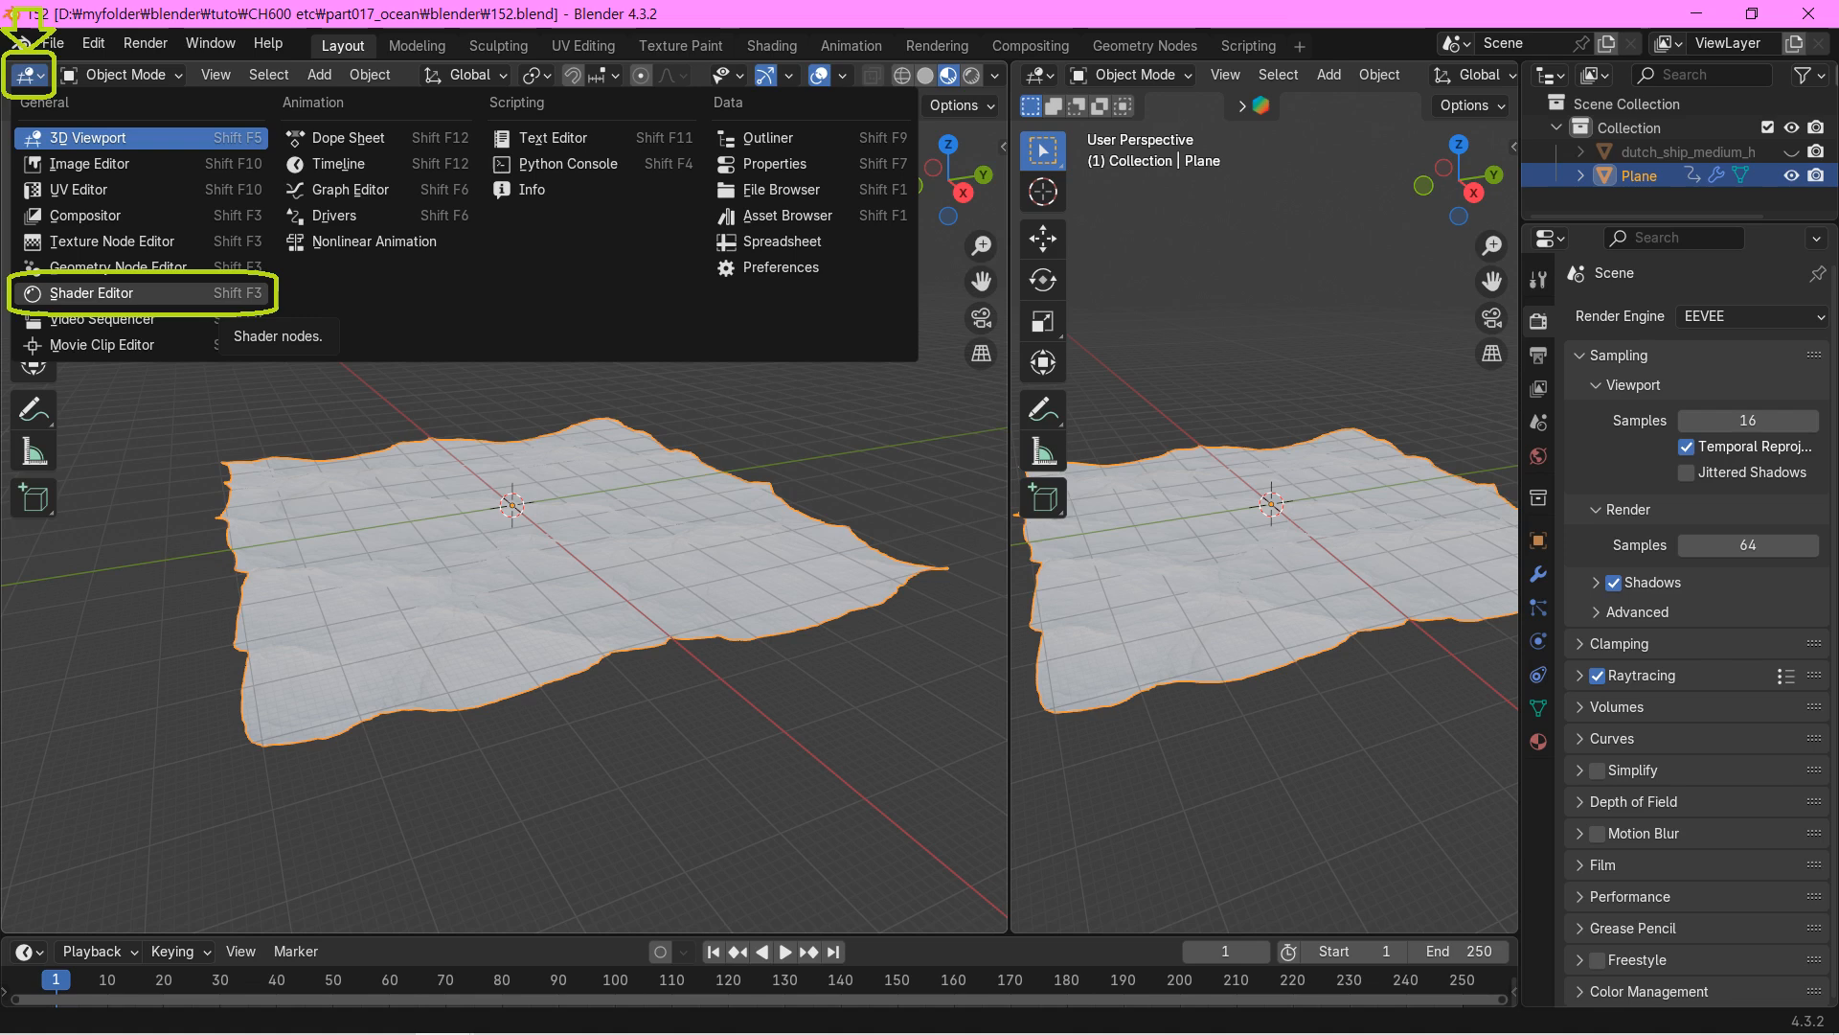
Step: Switch the extra viewport to the Shader Editor and create a new material for the ocean plane
left_click(144, 292)
key("n")
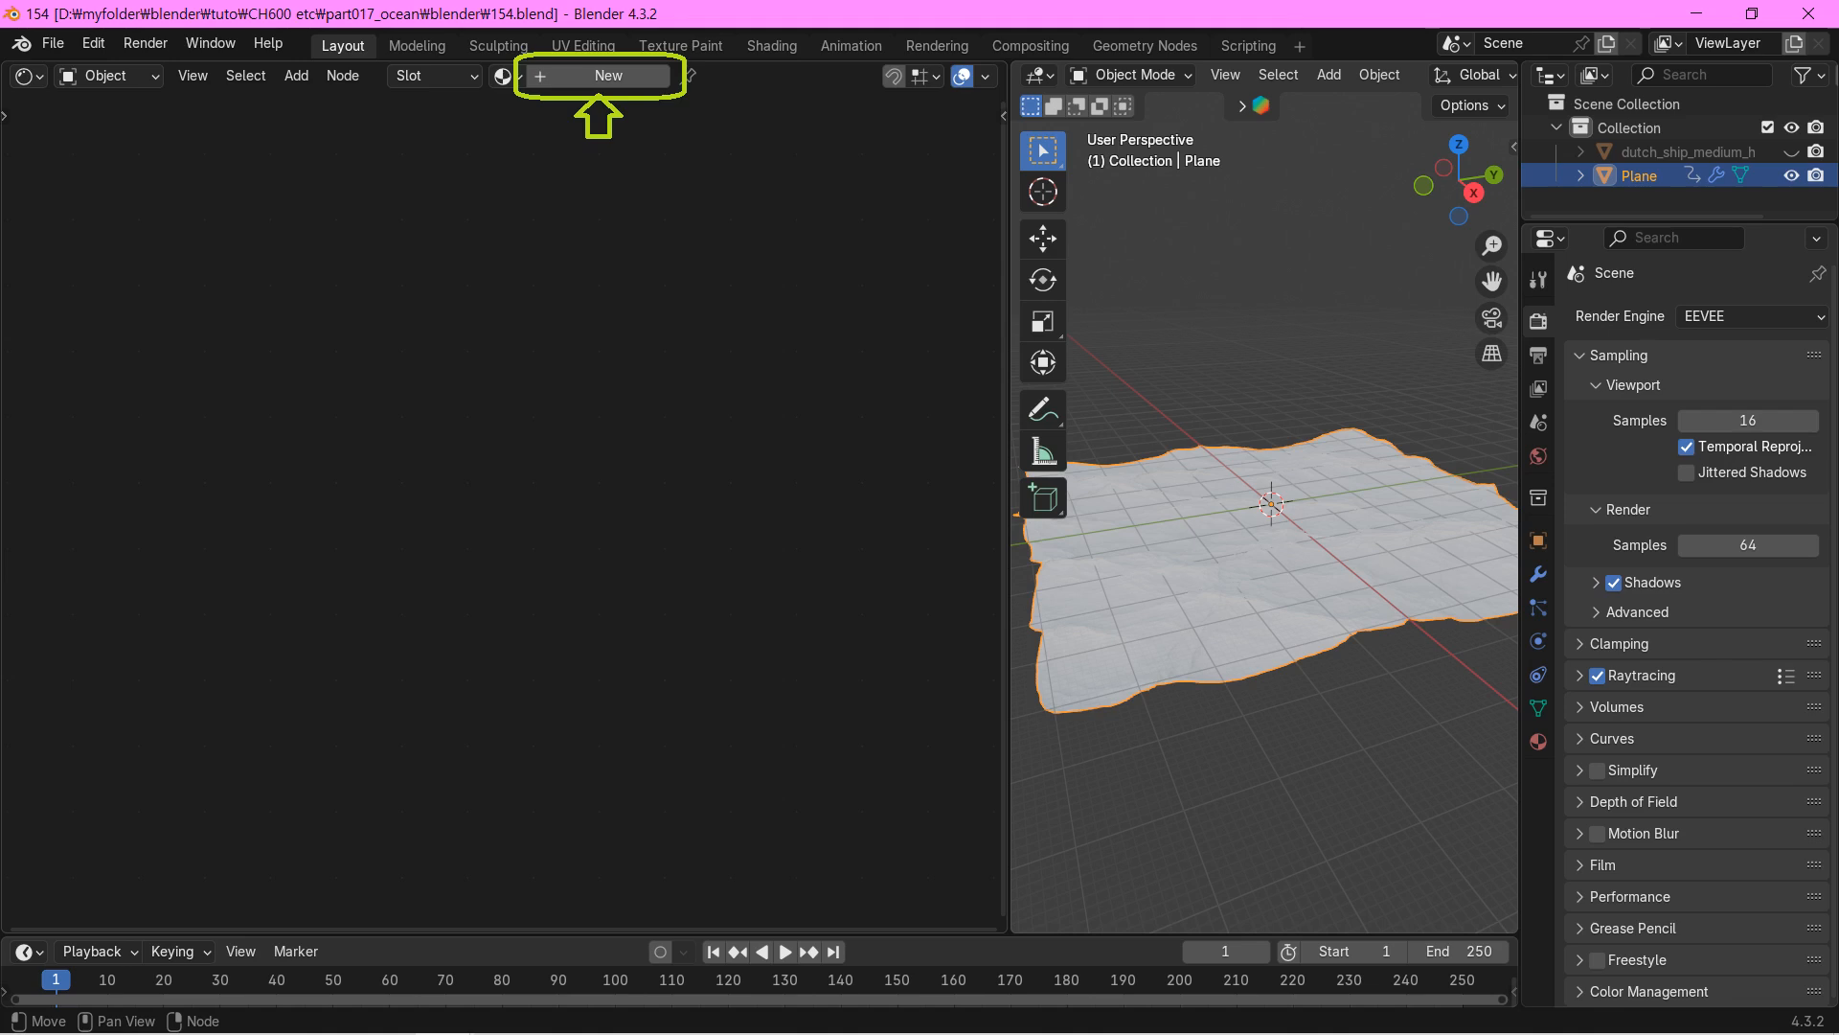
left_click(607, 76)
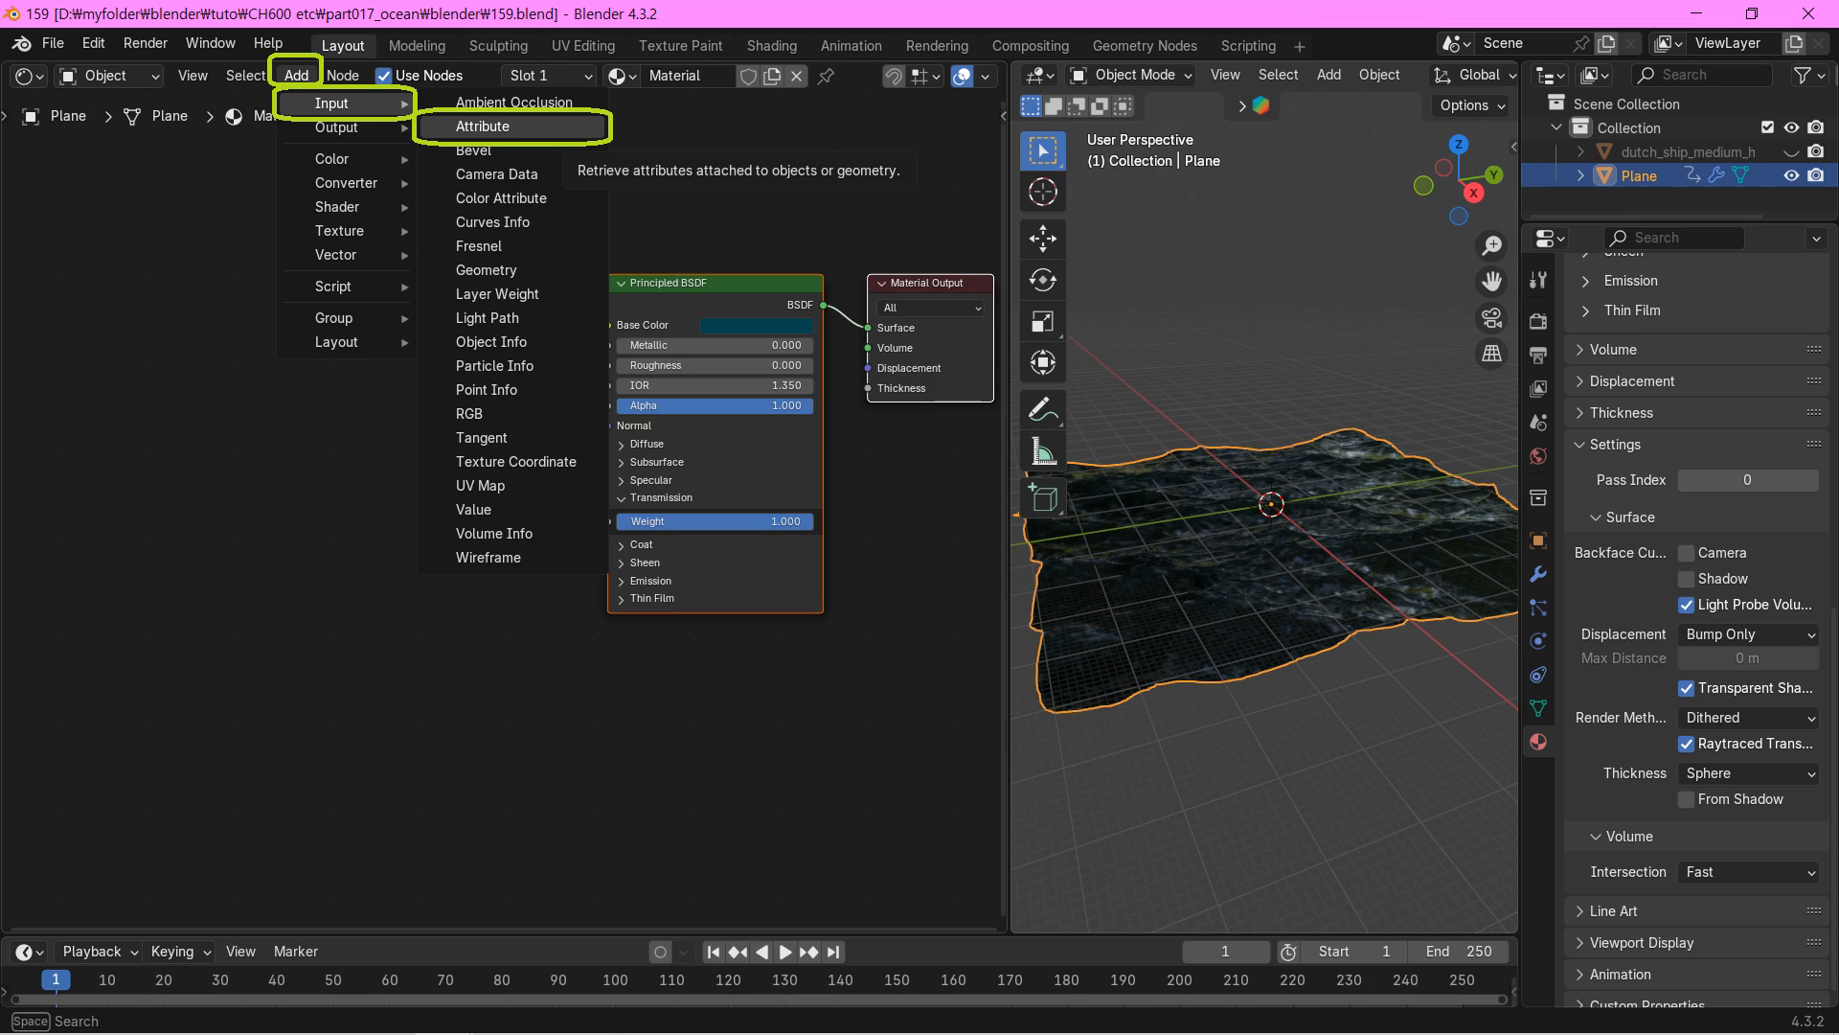
Step: Add an Attribute node to the ocean material and copy the Principled BSDF base color to the Color Ramp's black stop
left_click(481, 125)
left_click(73, 675)
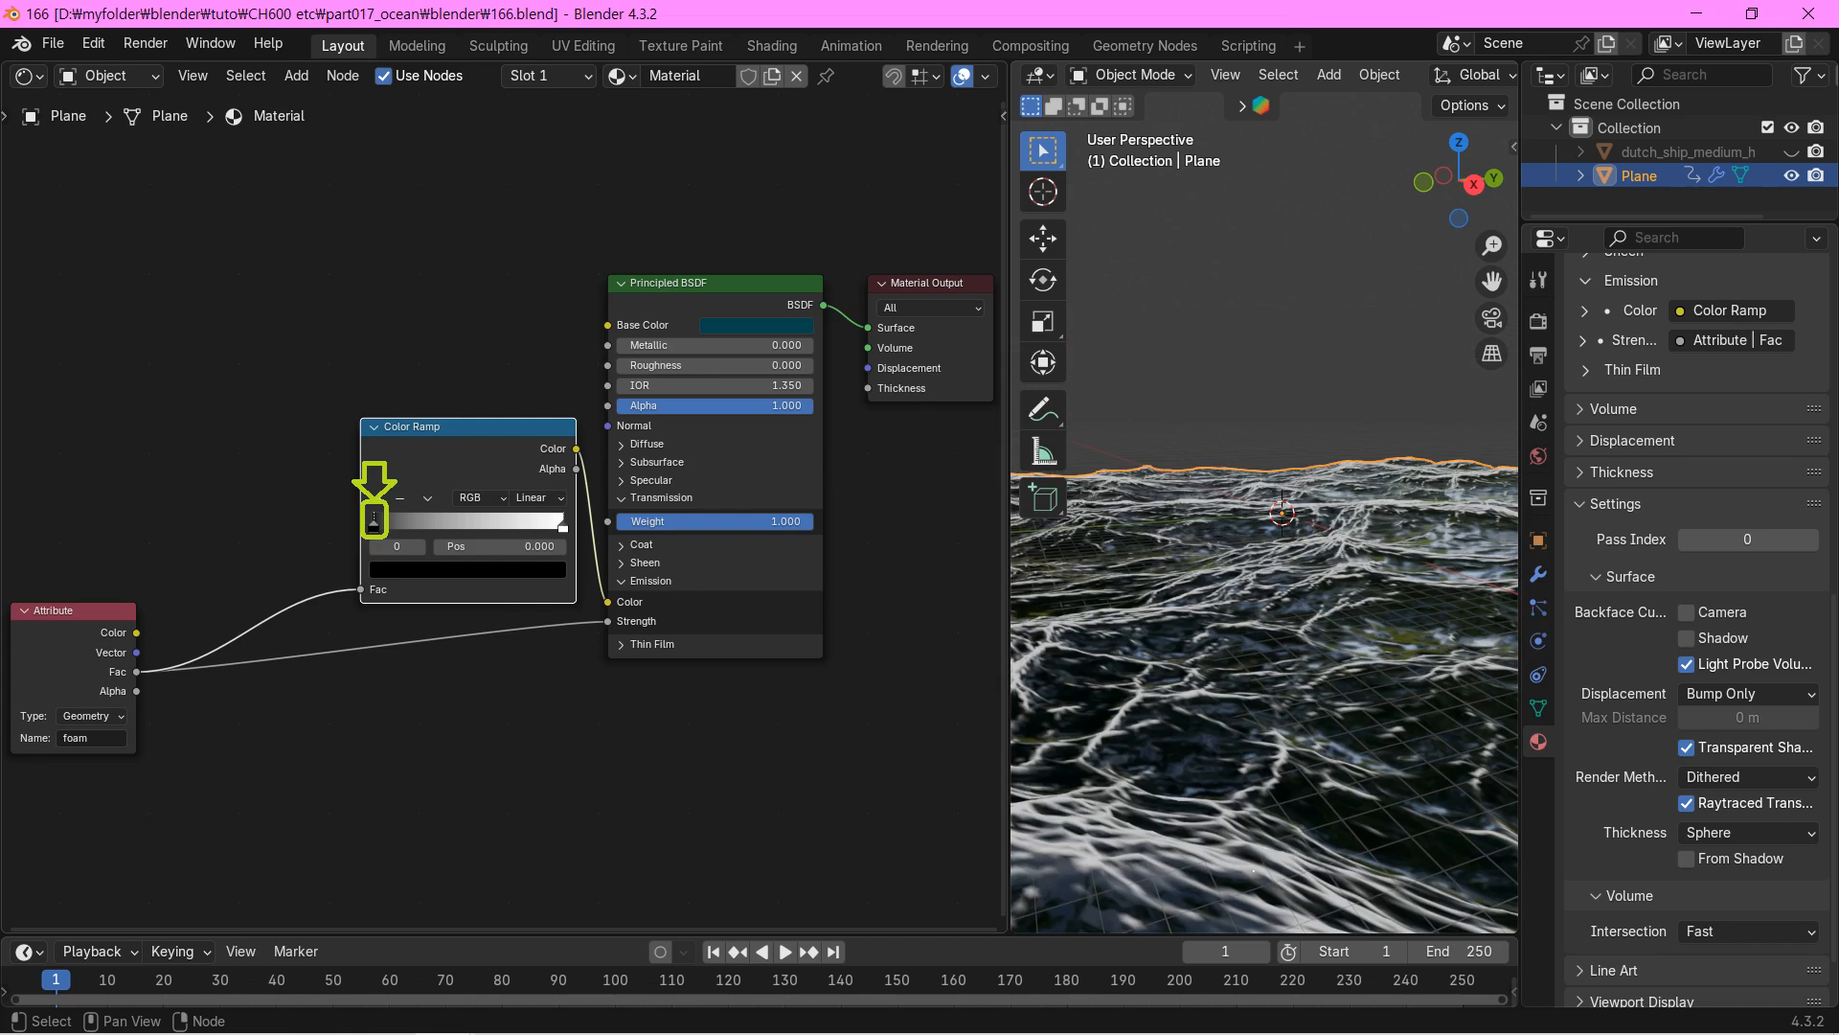
left_click_drag(754, 326, 469, 569)
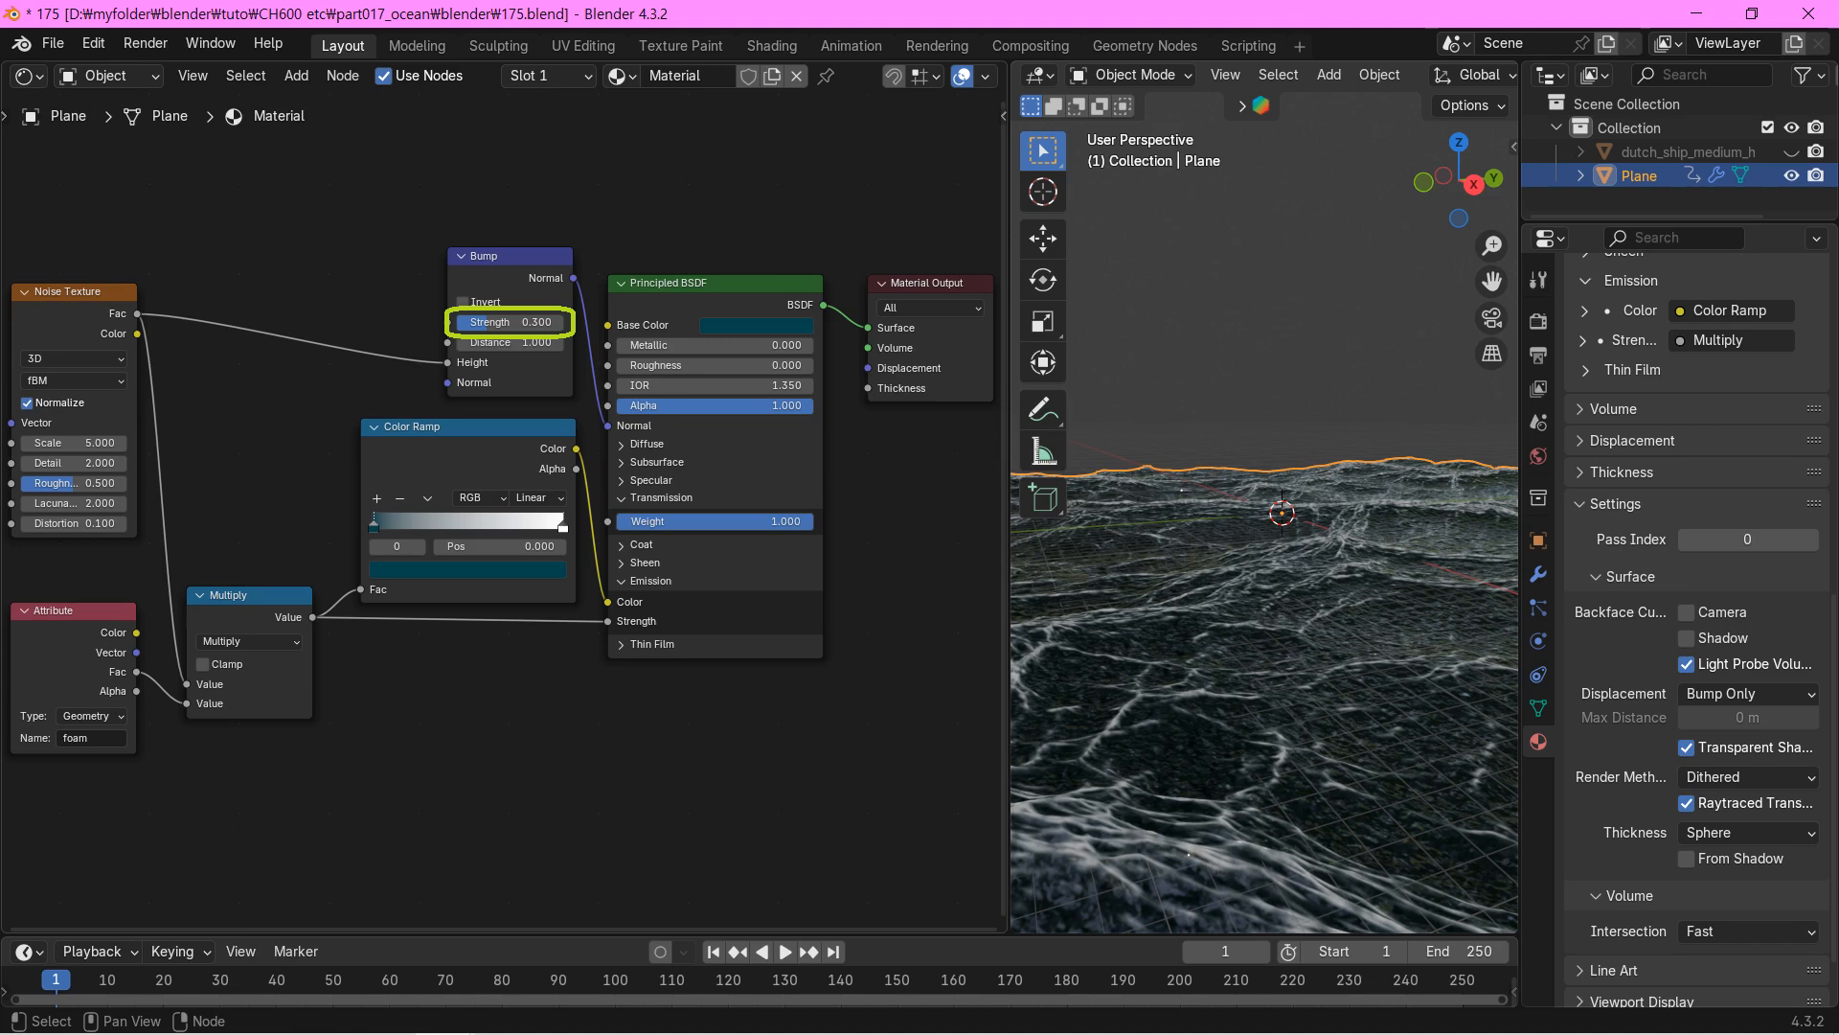
Step: Merge the Shader Editor area back into the 3D viewport and add a second plane named float
right_click(1007, 452)
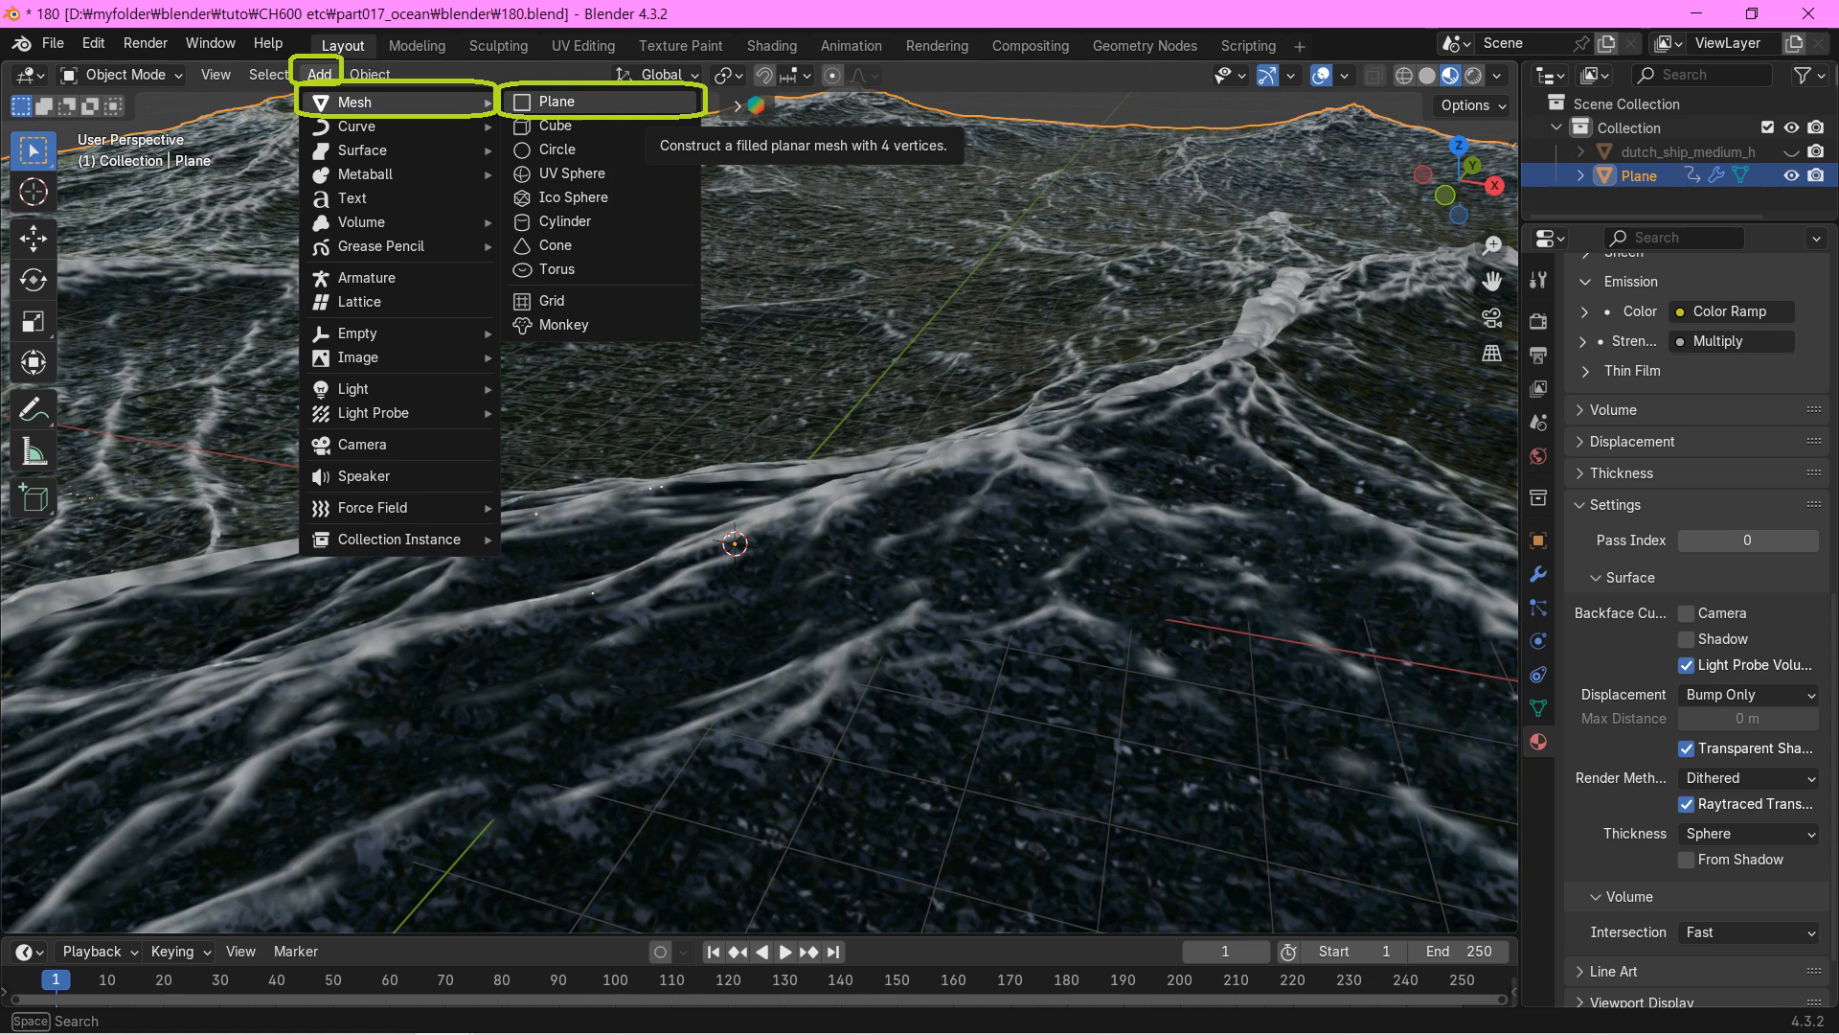
left_click(557, 102)
double_click(1639, 198)
type("float")
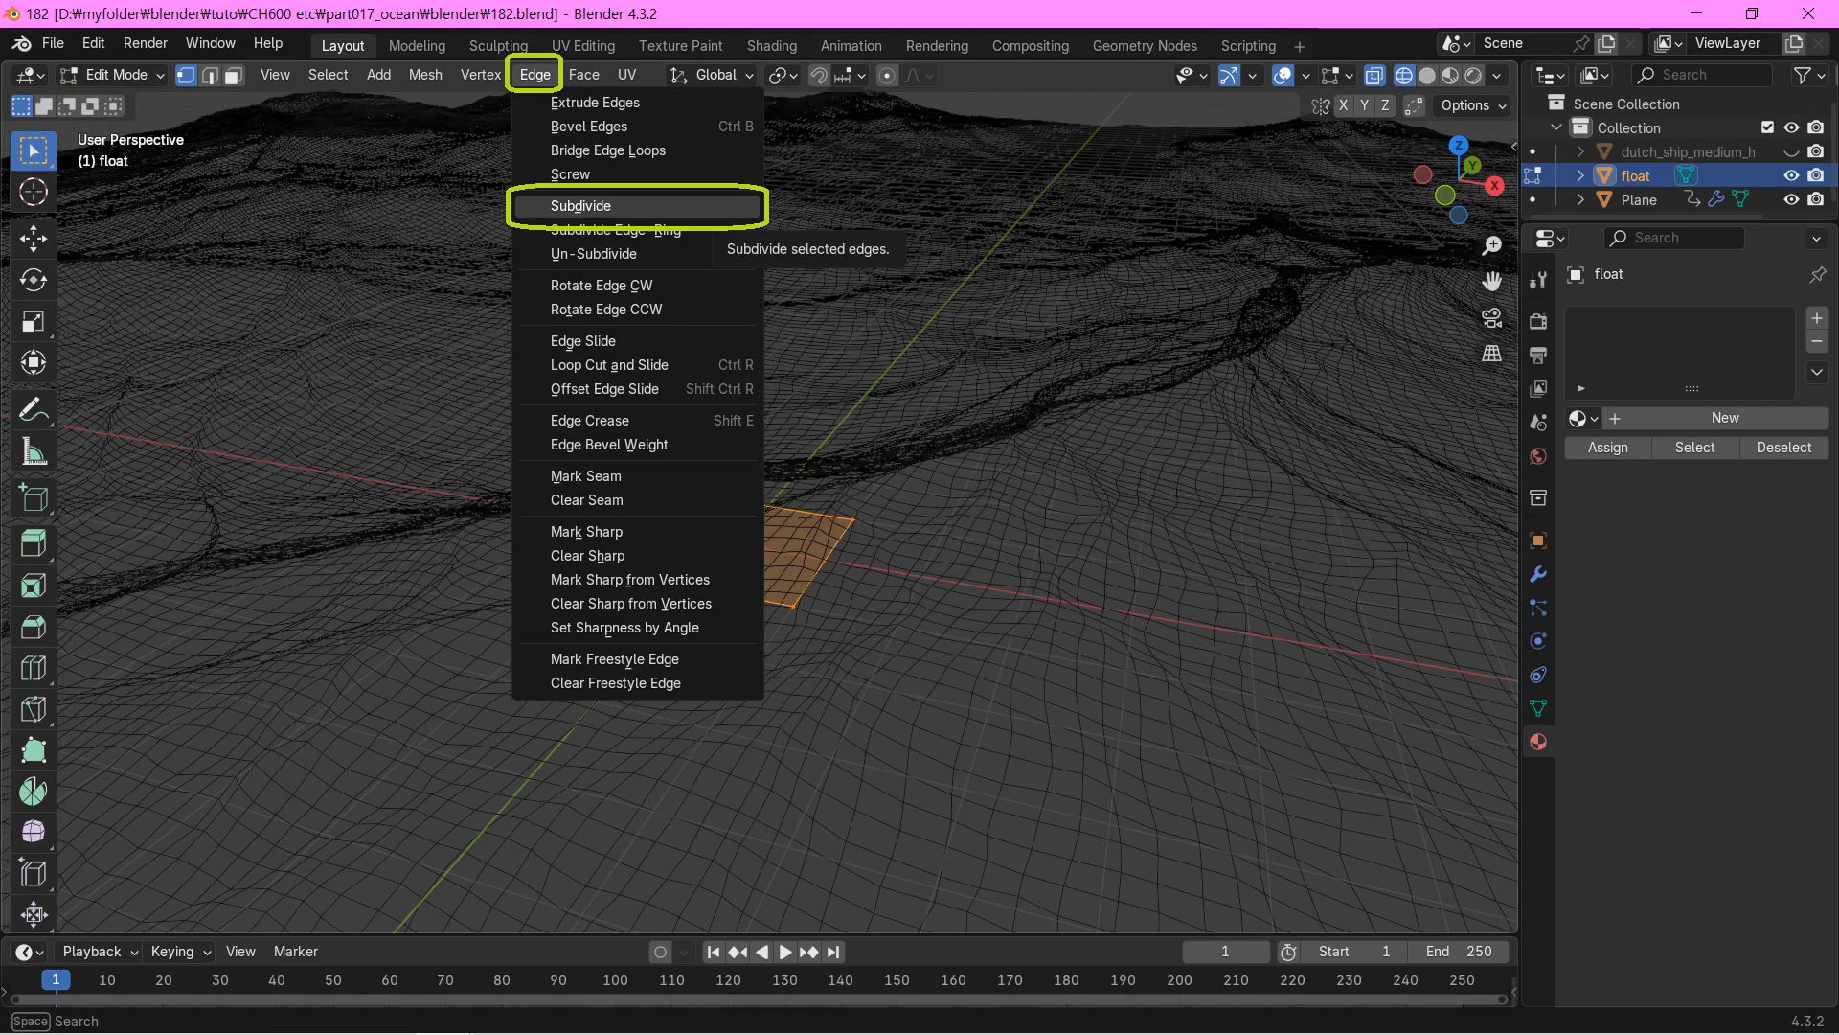
Step: Subdivide the float plane and play the animation to check how its Shrinkwrap modifier follows the ocean surface
left_click(581, 205)
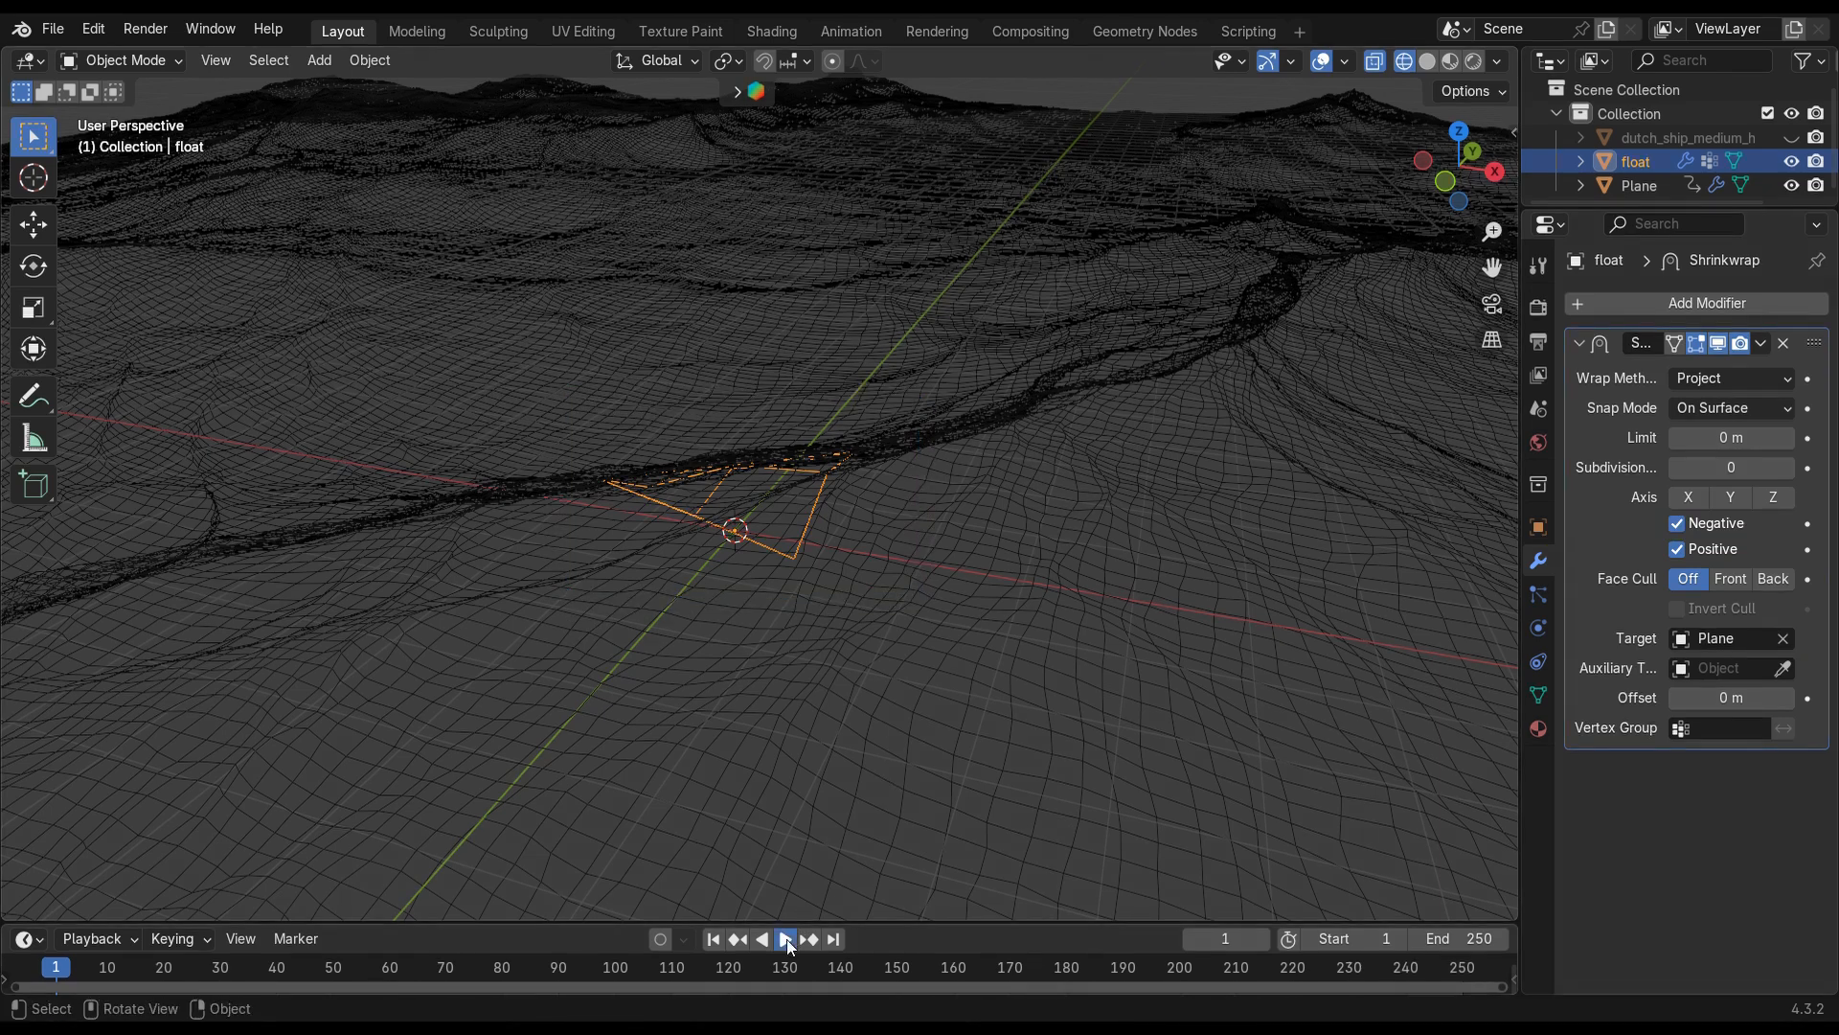
left_click(785, 939)
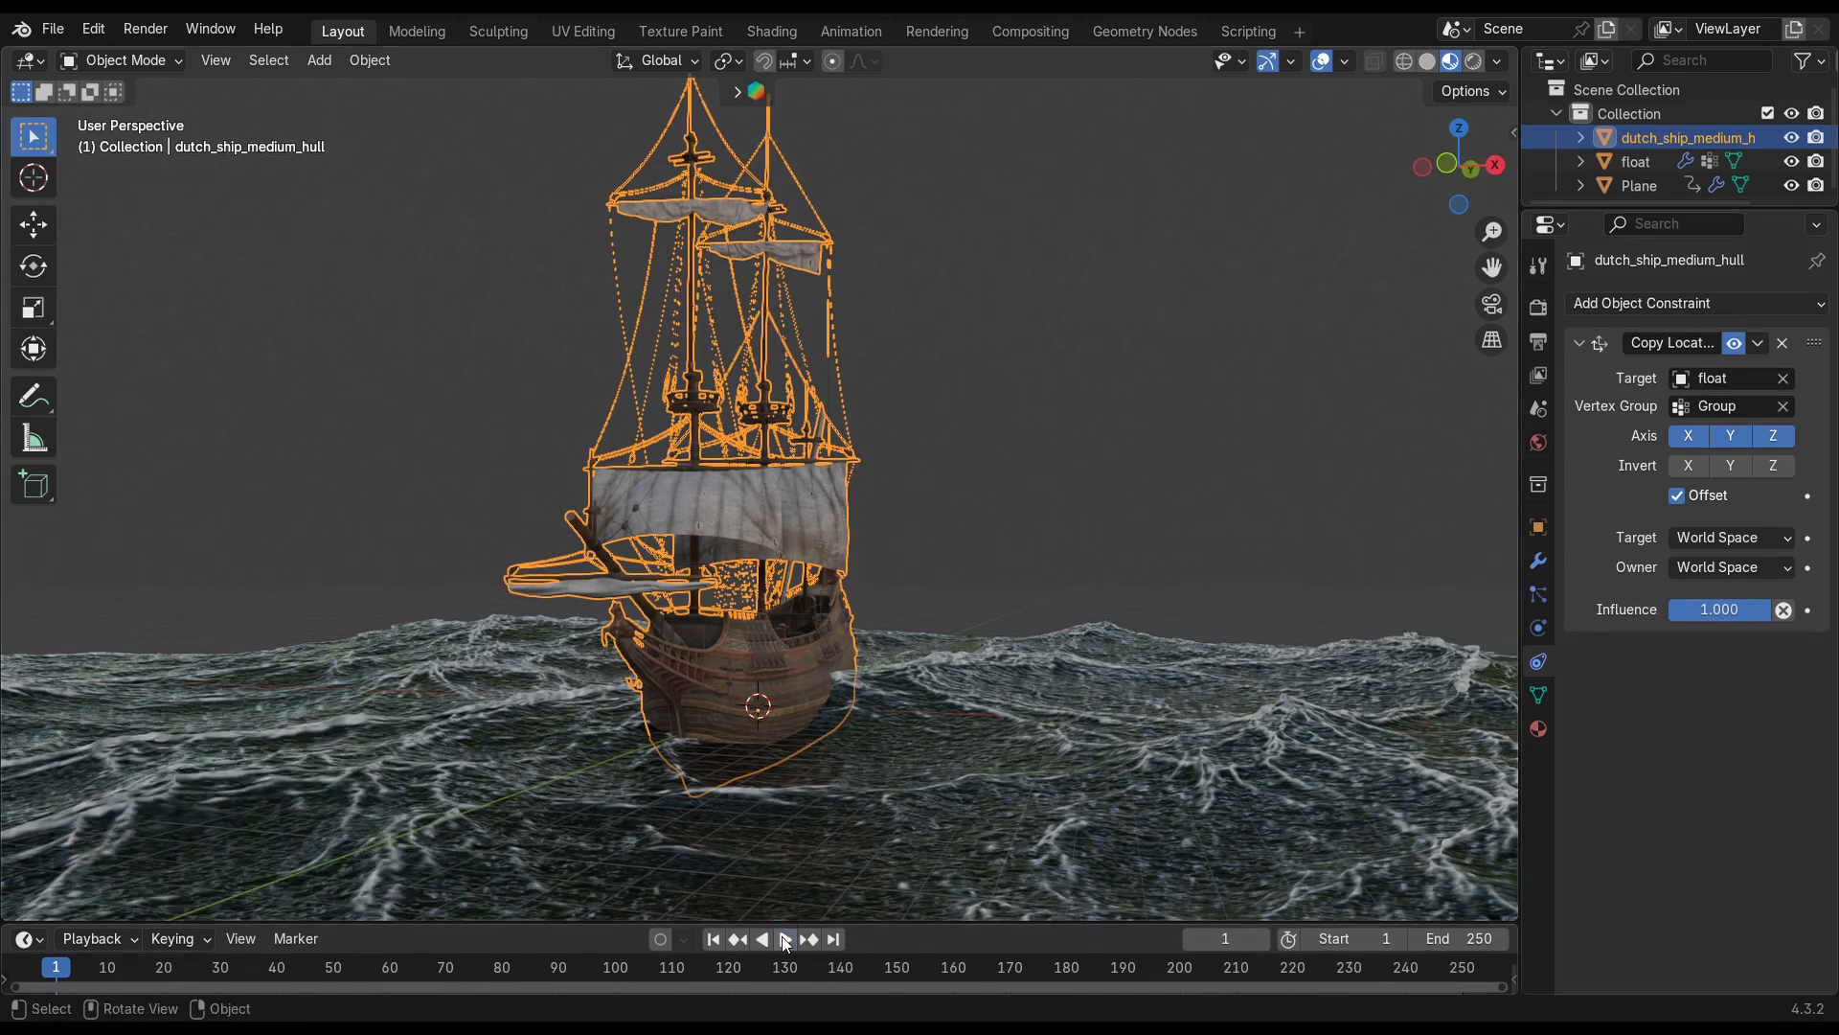
Step: Play the animation briefly to check how the ship follows the waves through its Copy Location constraint
left_click(784, 954)
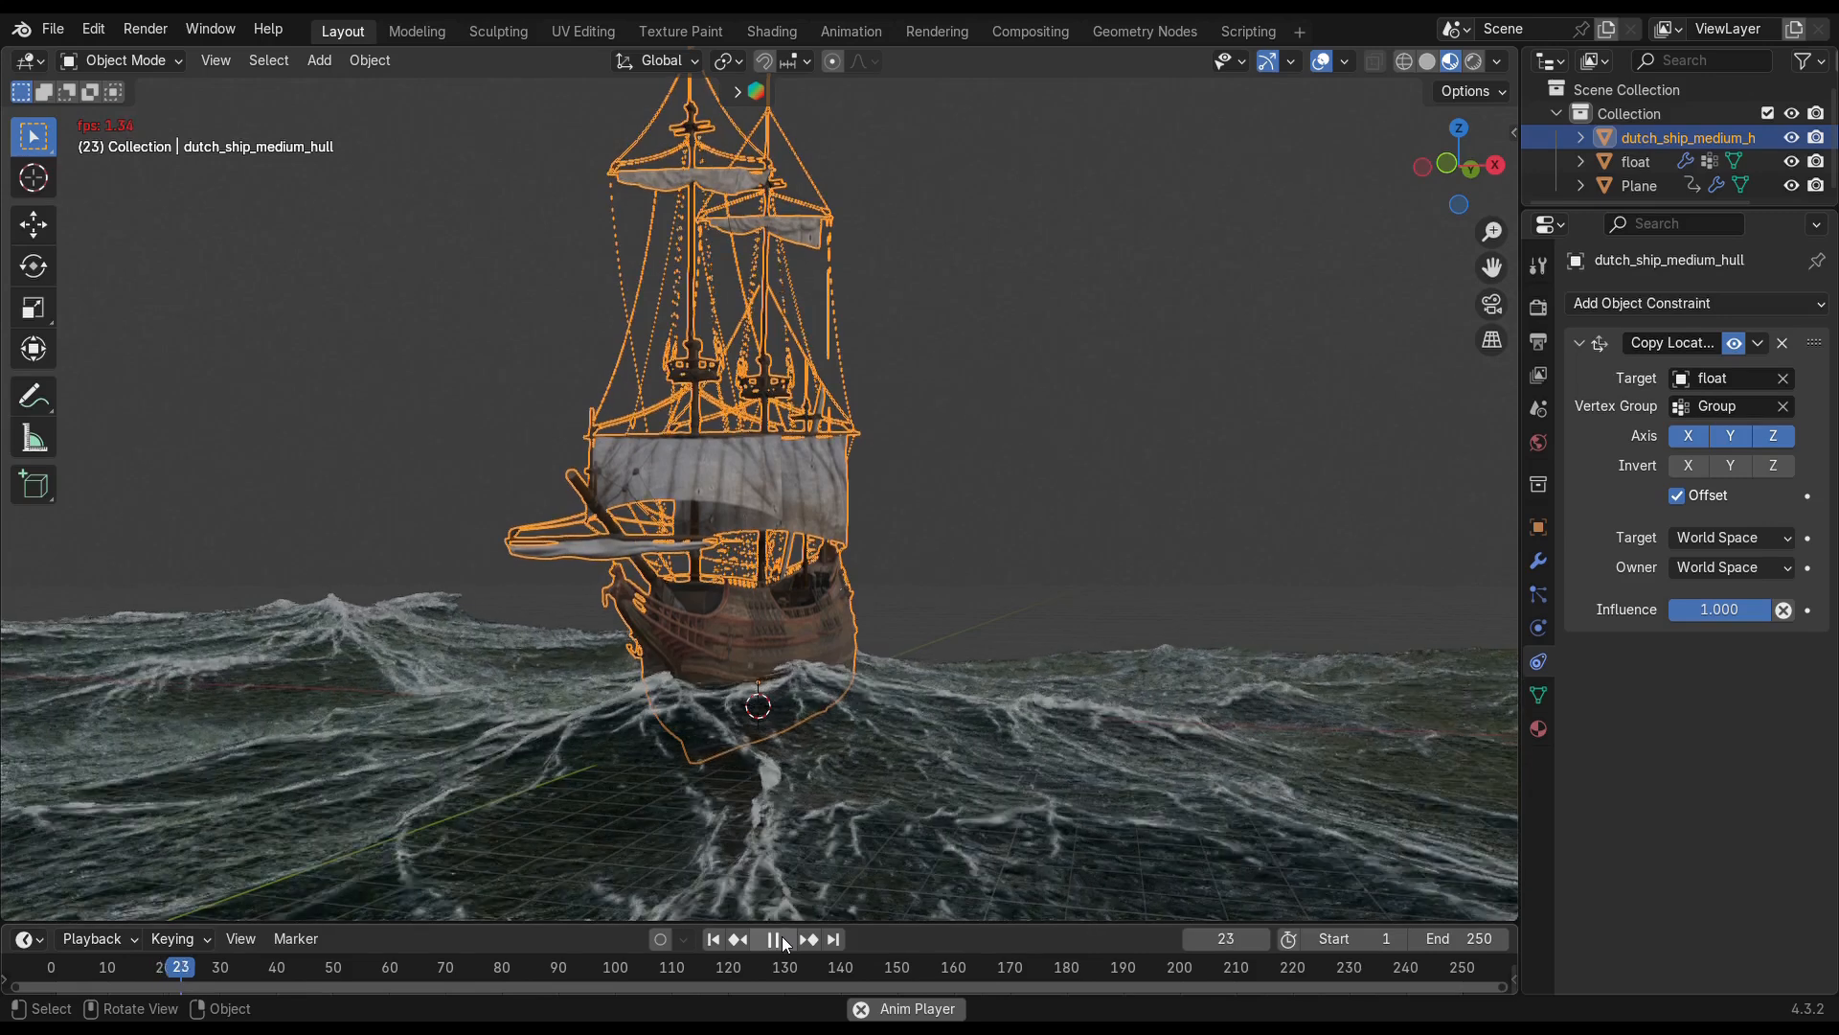
left_click(783, 943)
Step: Insert a Rotation keyframe for the ship at frame 1
left_click(712, 939)
key("k")
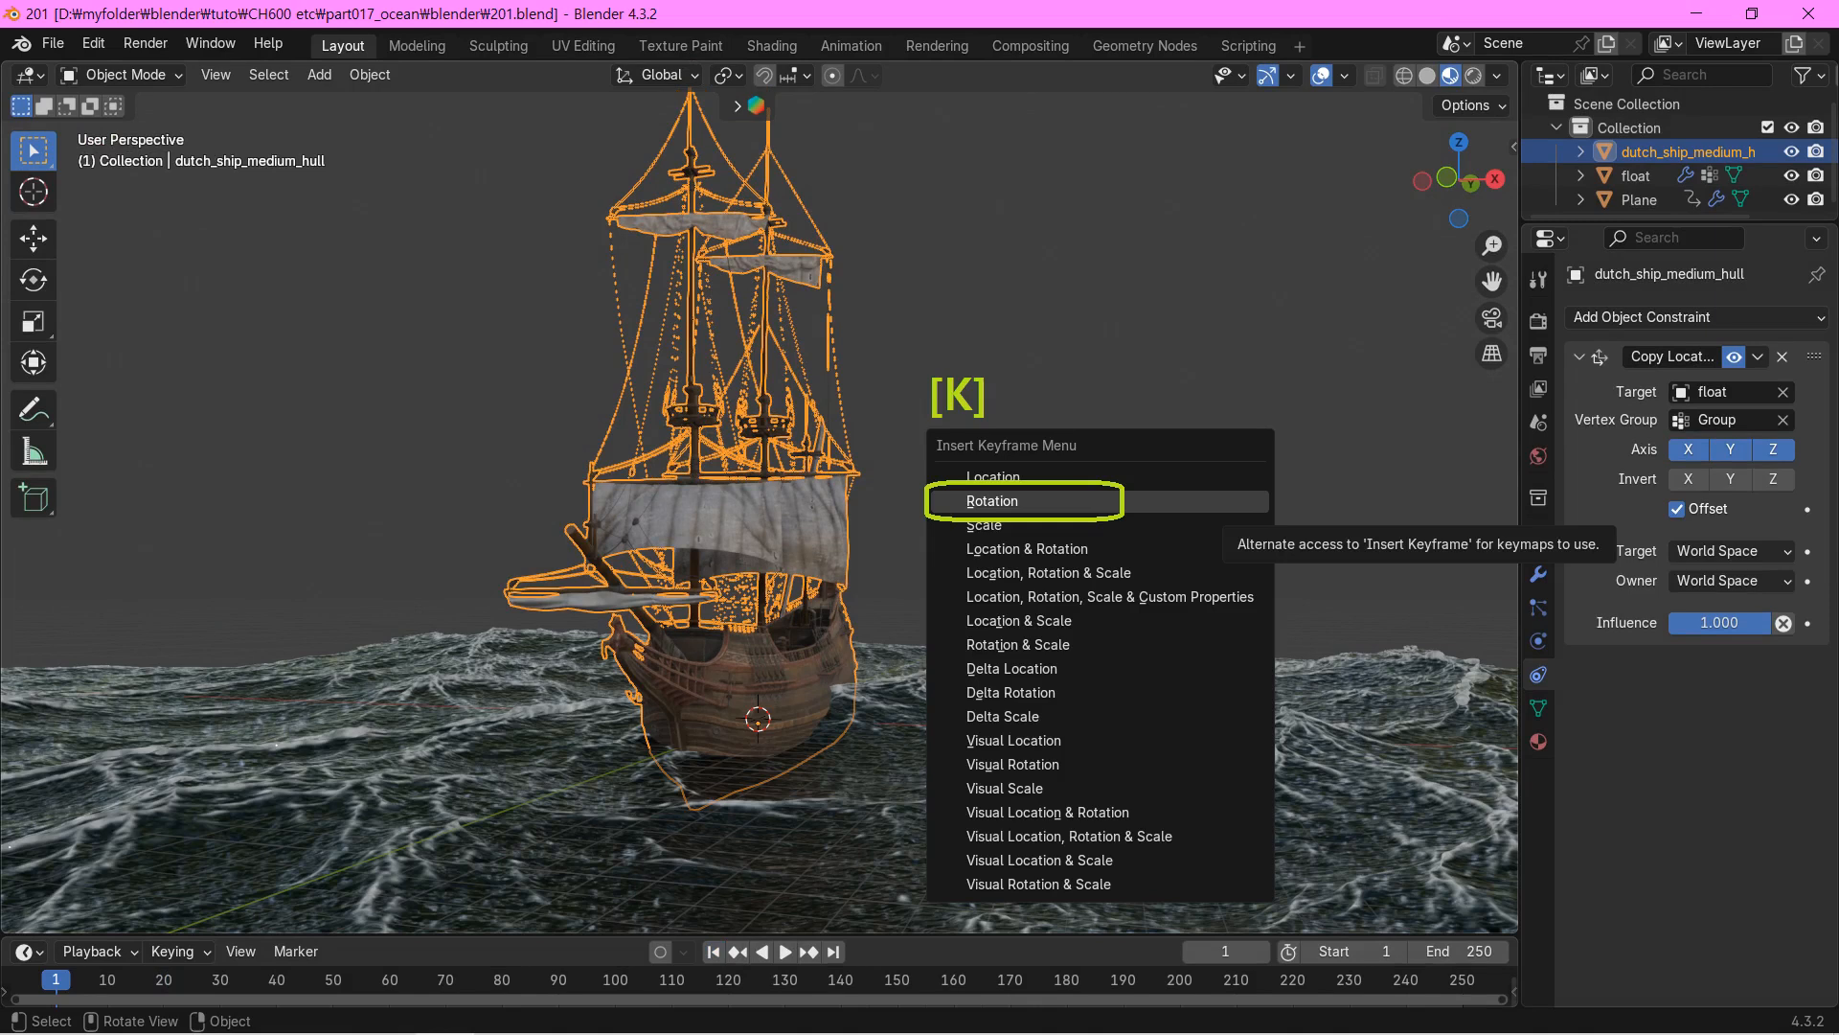
left_click(1209, 501)
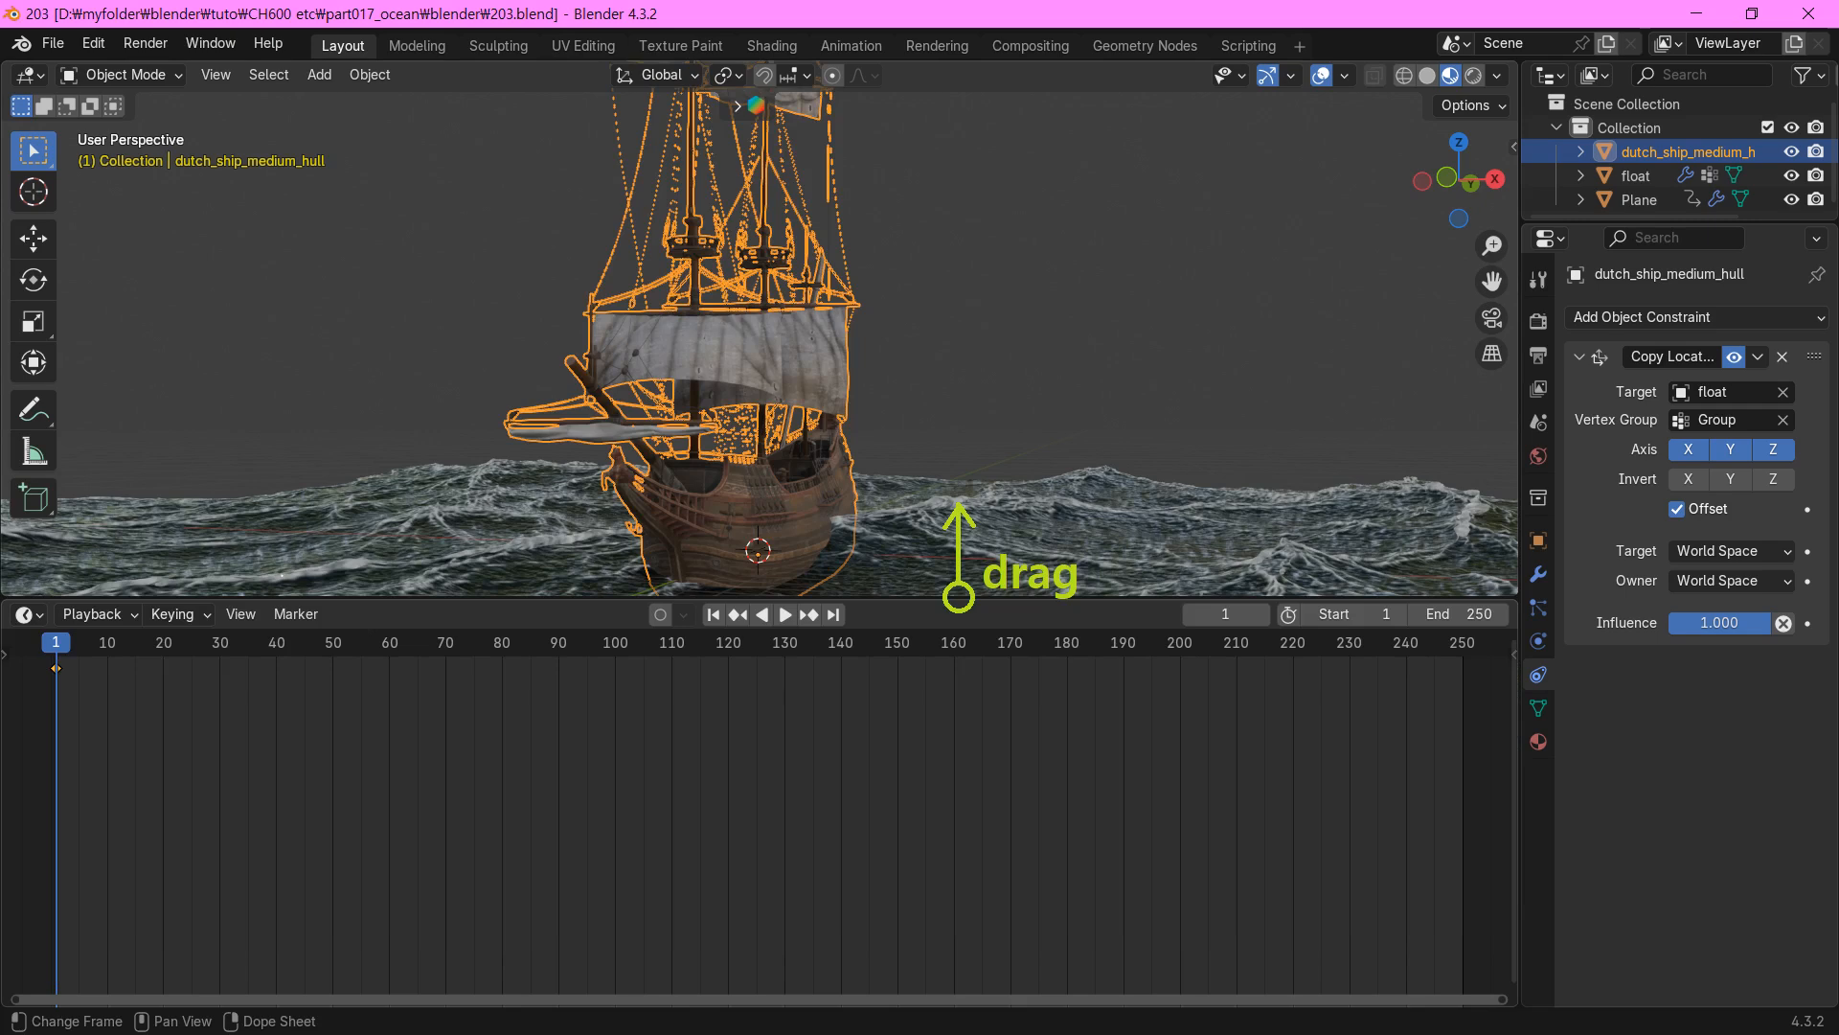
Step: Show the ship's Euler rotation channels in the Graph Editor and add a Noise modifier to the active rotation curve
left_click(24, 613)
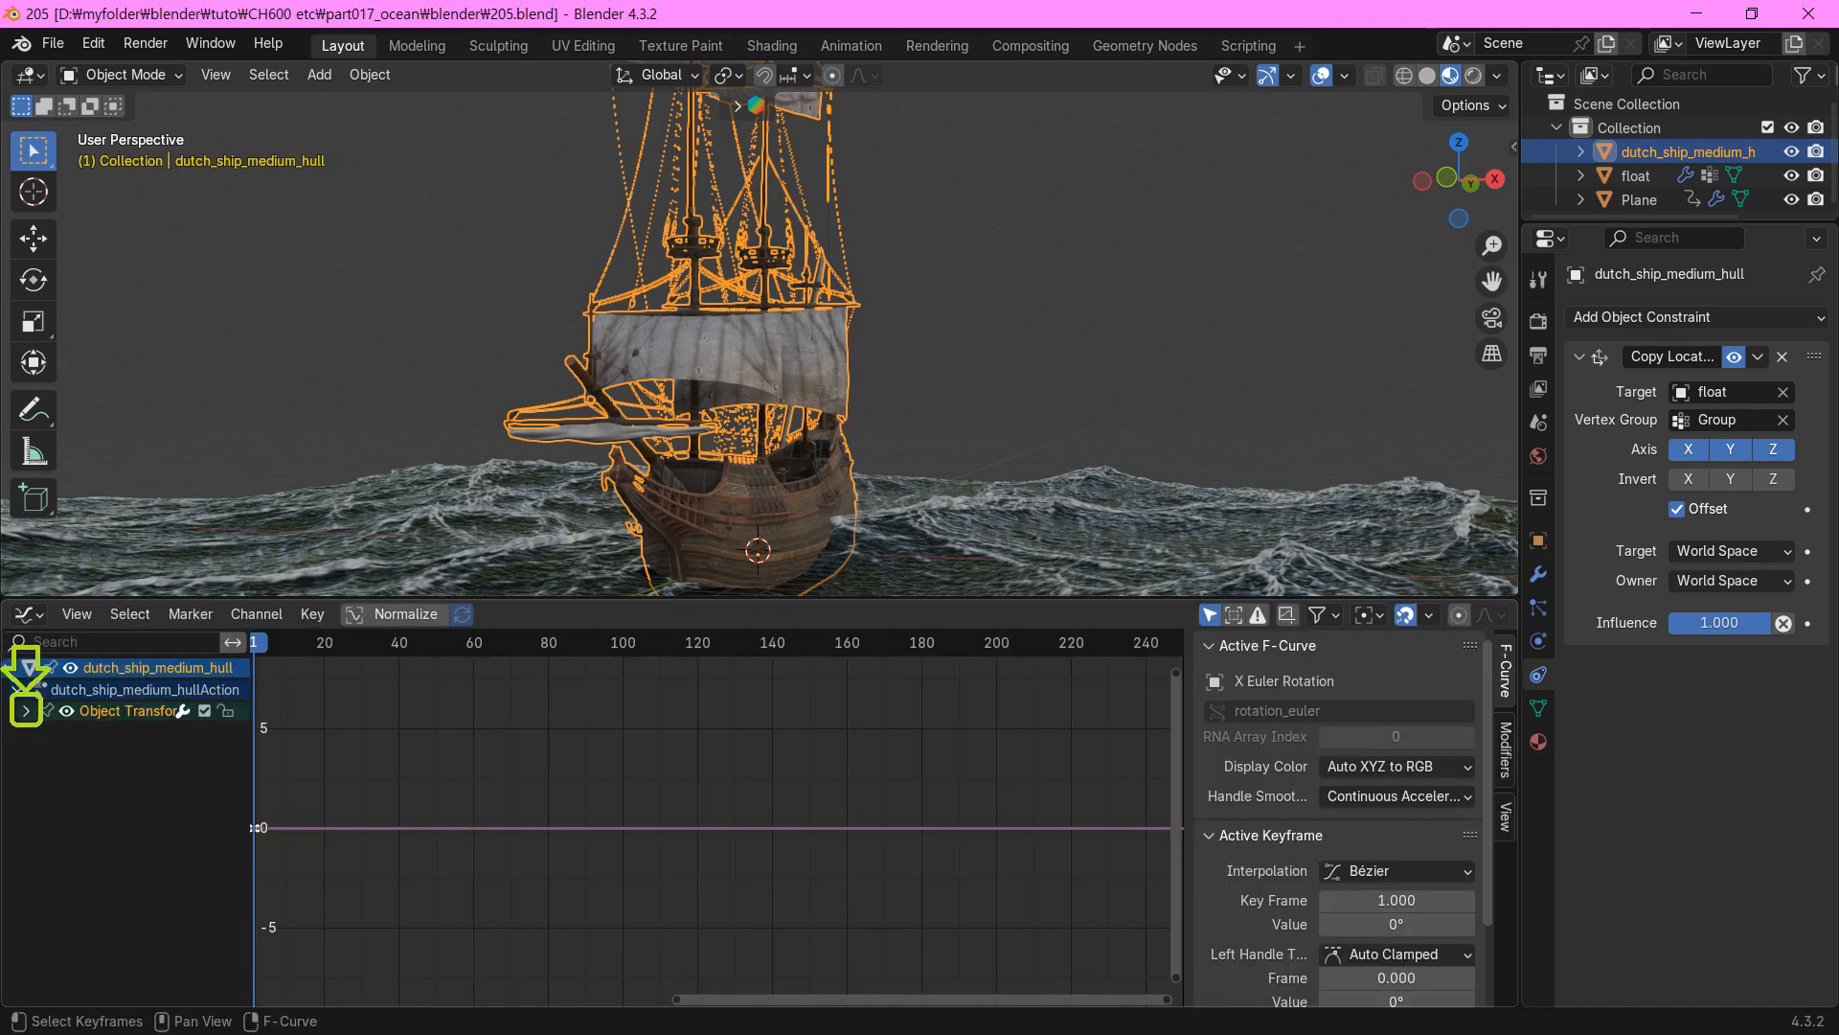
left_click(26, 711)
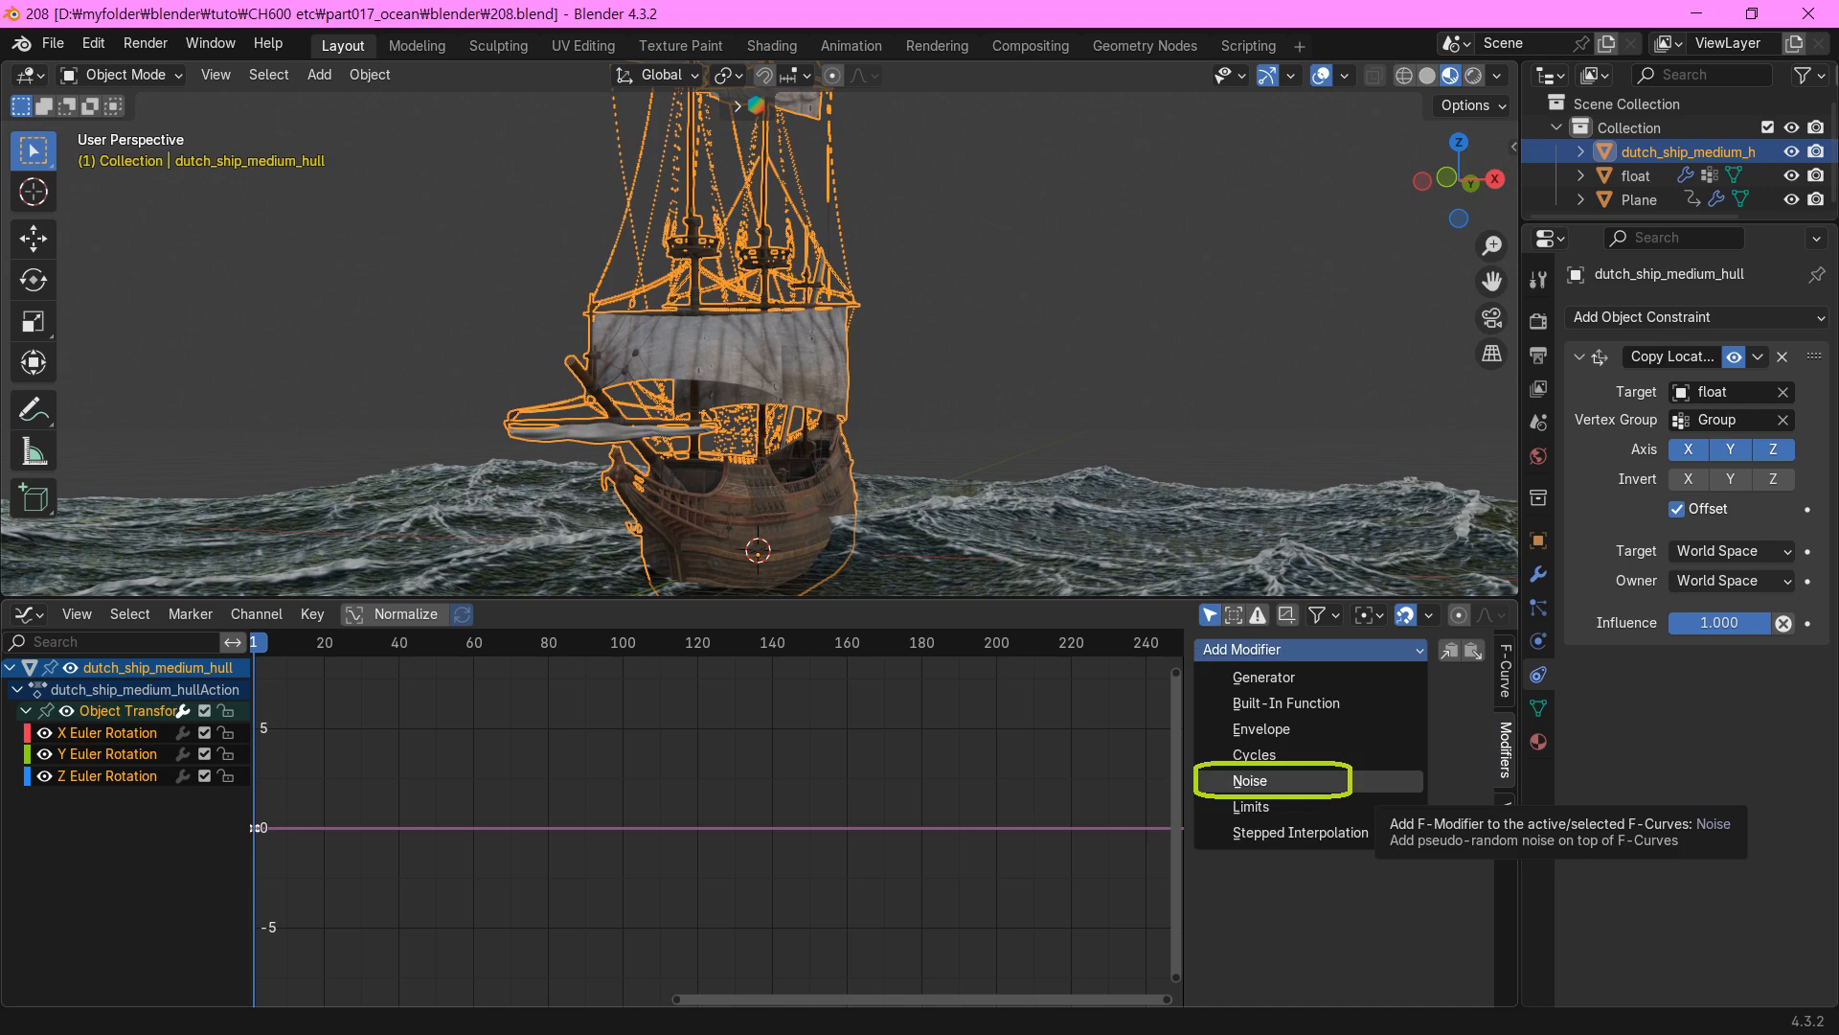
left_click(1251, 780)
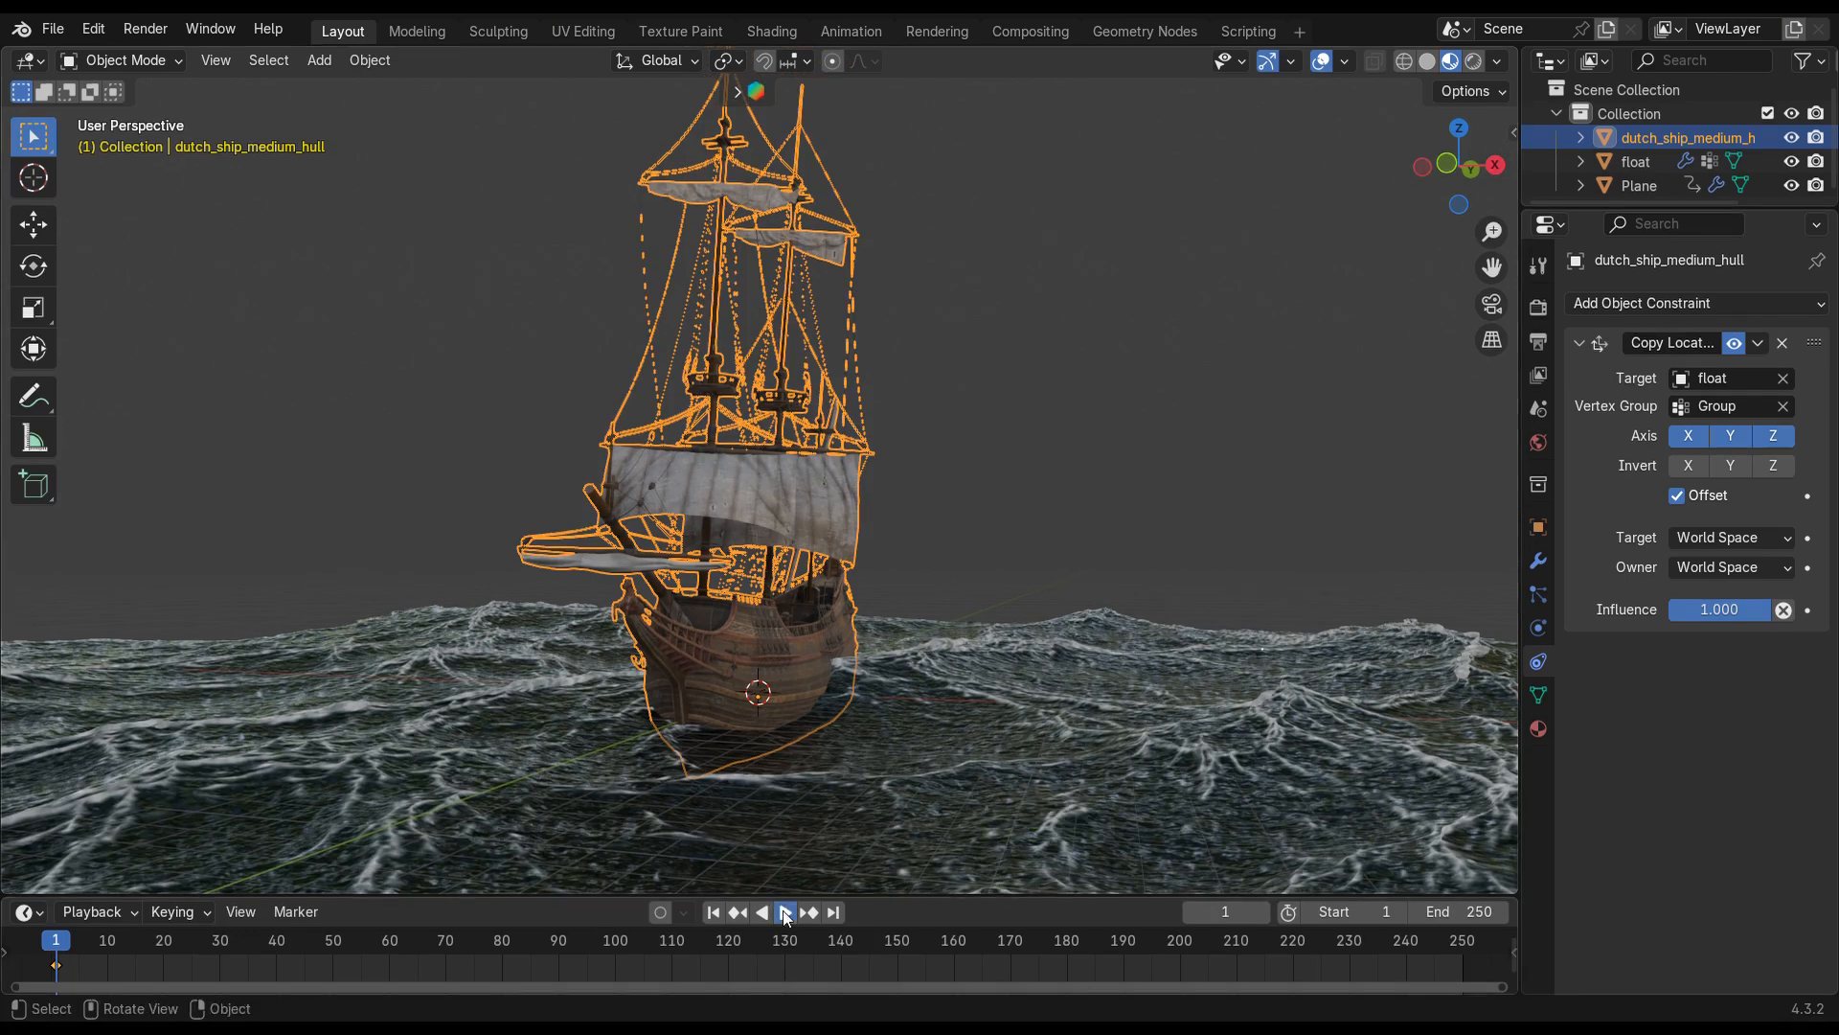
Step: Play the animation to review the ship rocking on the waves
left_click(785, 912)
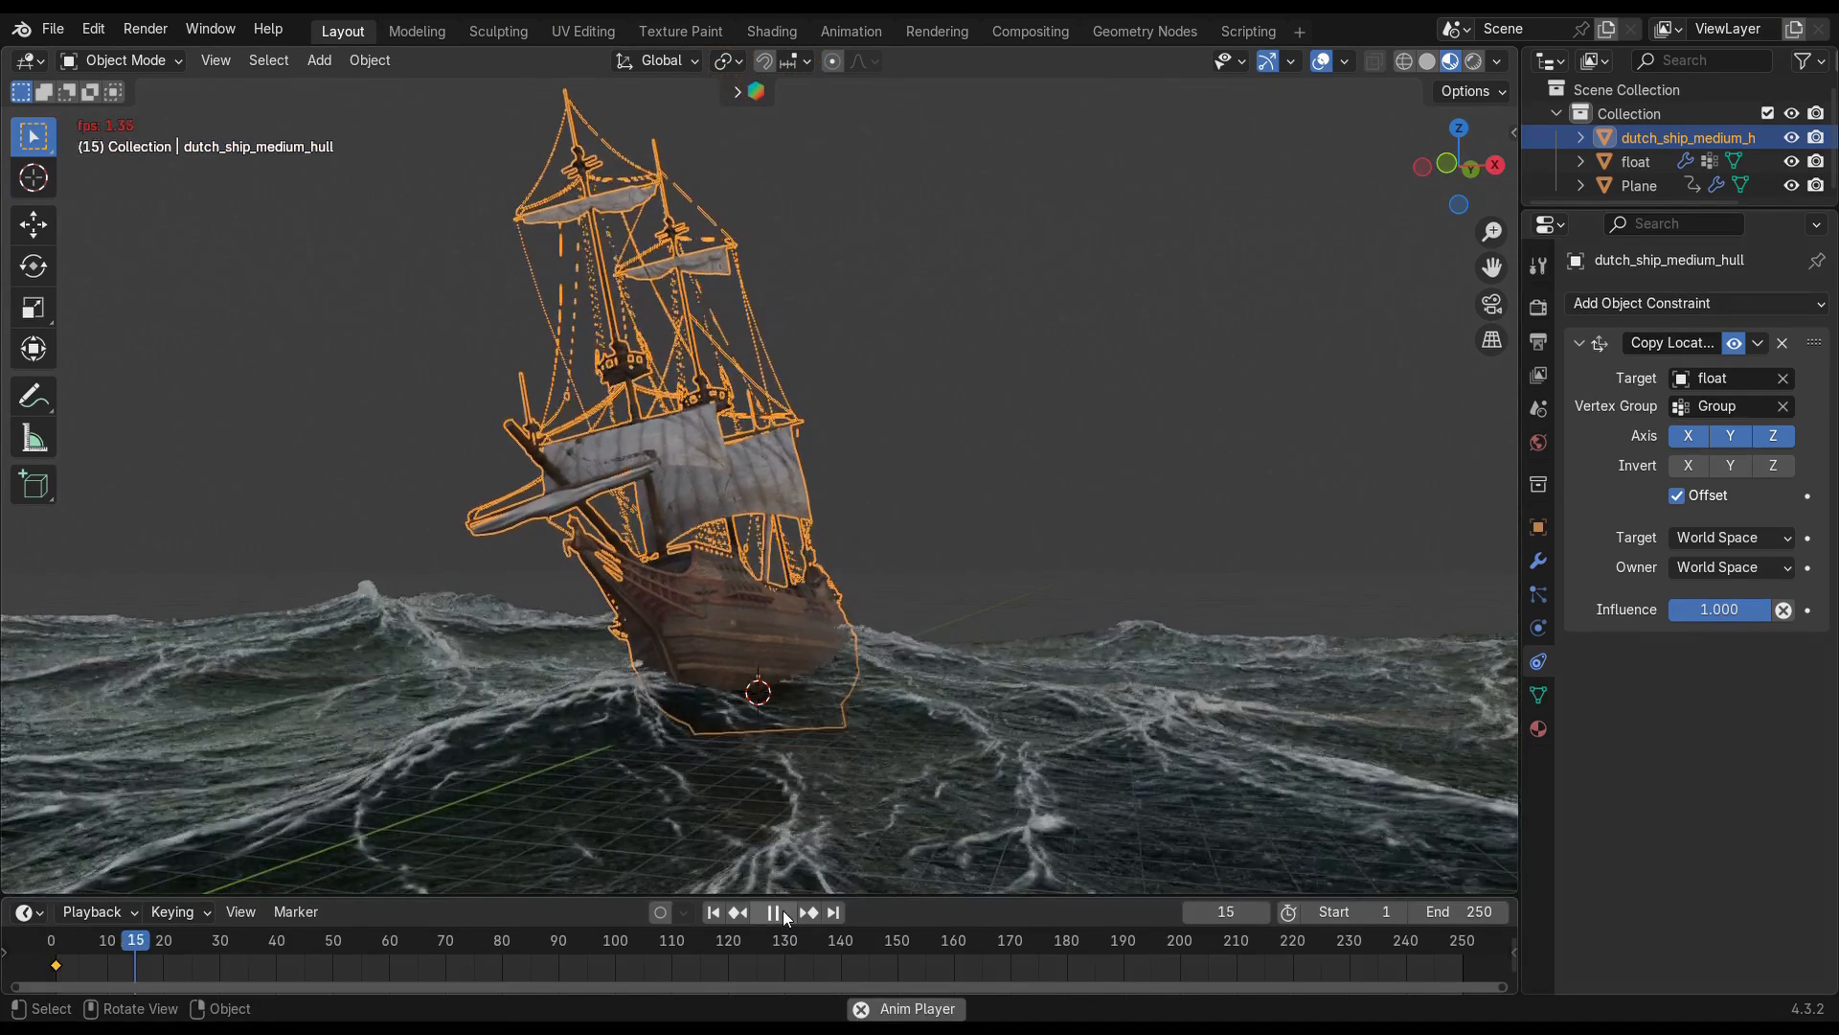